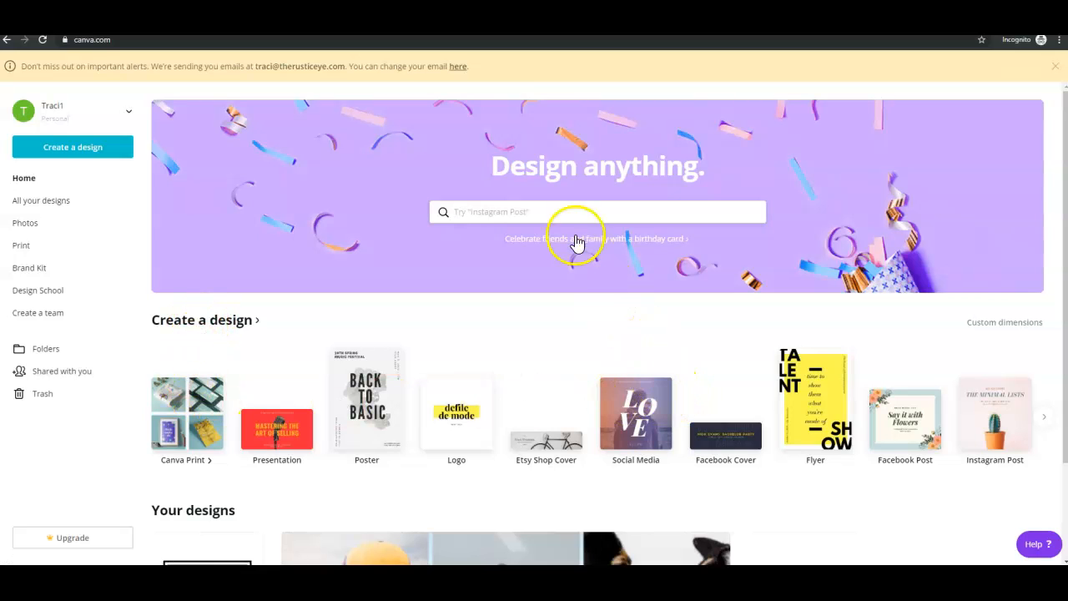
Search the design types for "pinterest" and create a blank Pinterest Graphic, 735 × 1102 px.
click(456, 215)
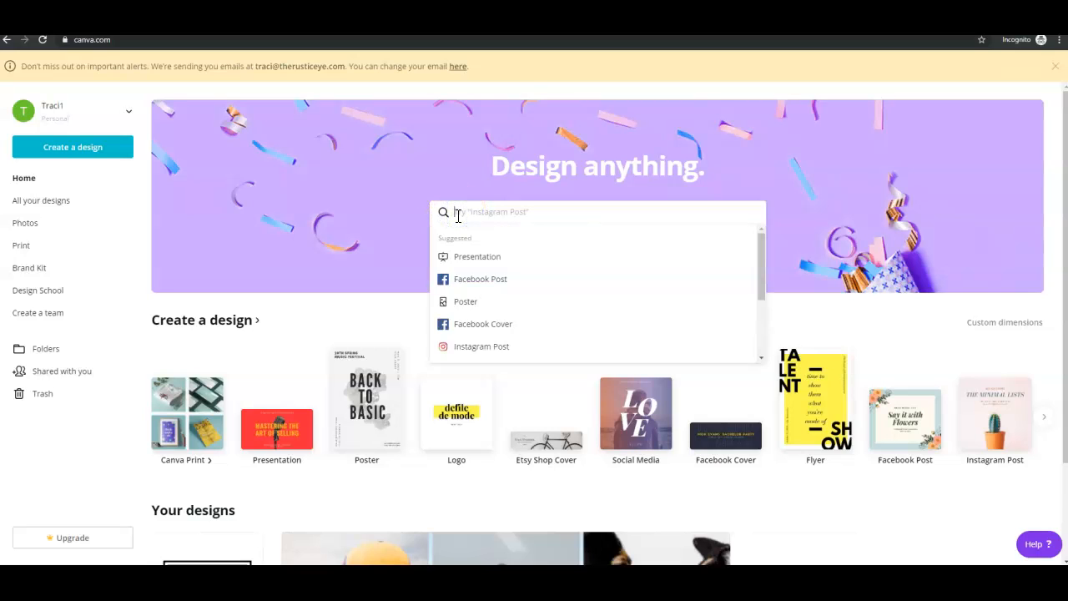
text(iin)
key(BackSpace)
key(BackSpace)
key(BackSpace)
text(pinterest)
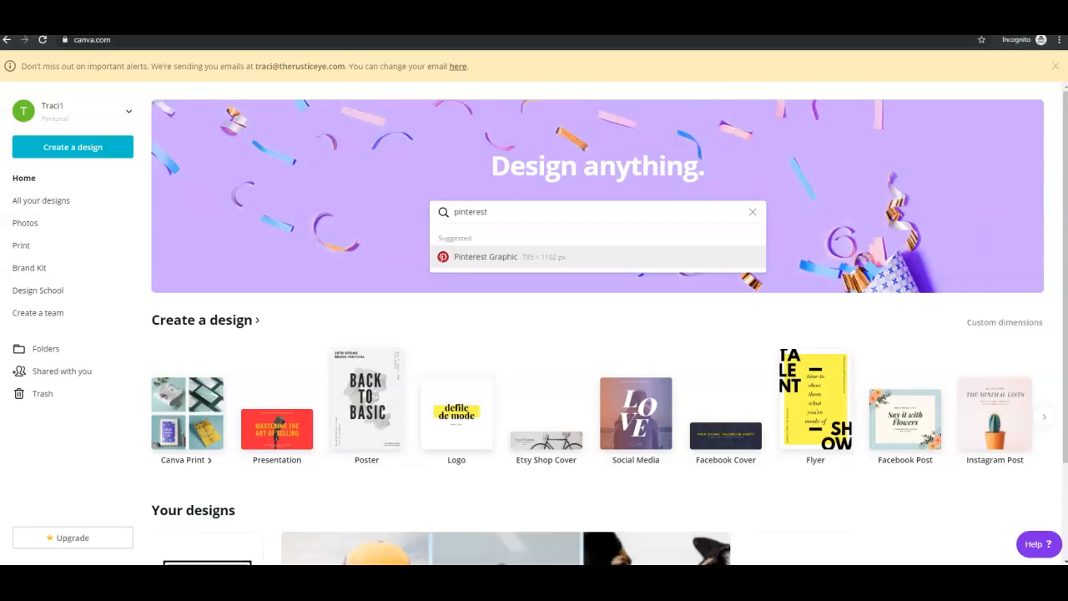
click(461, 264)
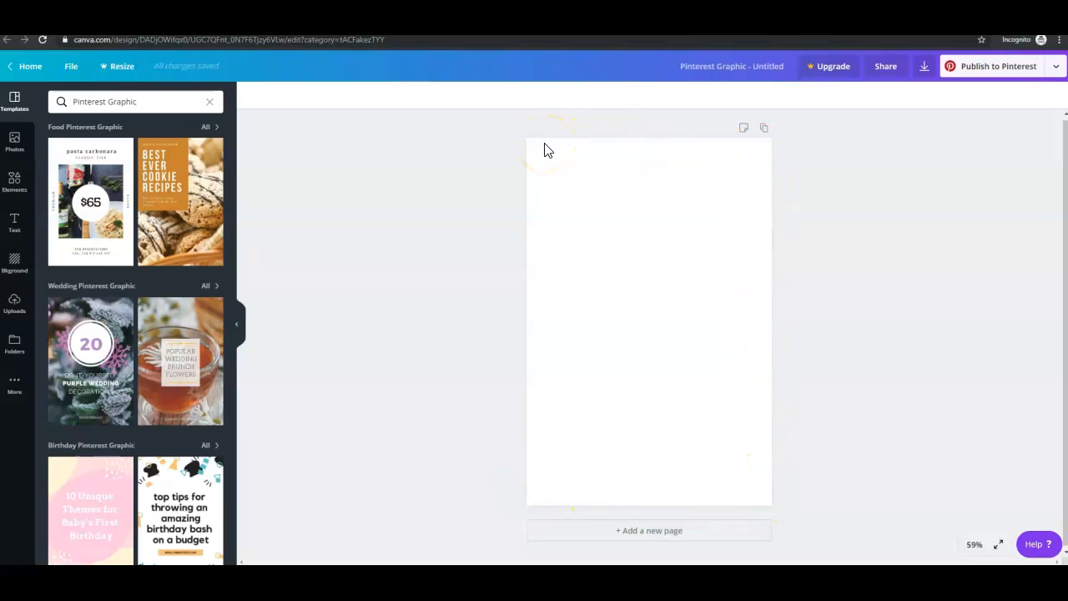
click(527, 166)
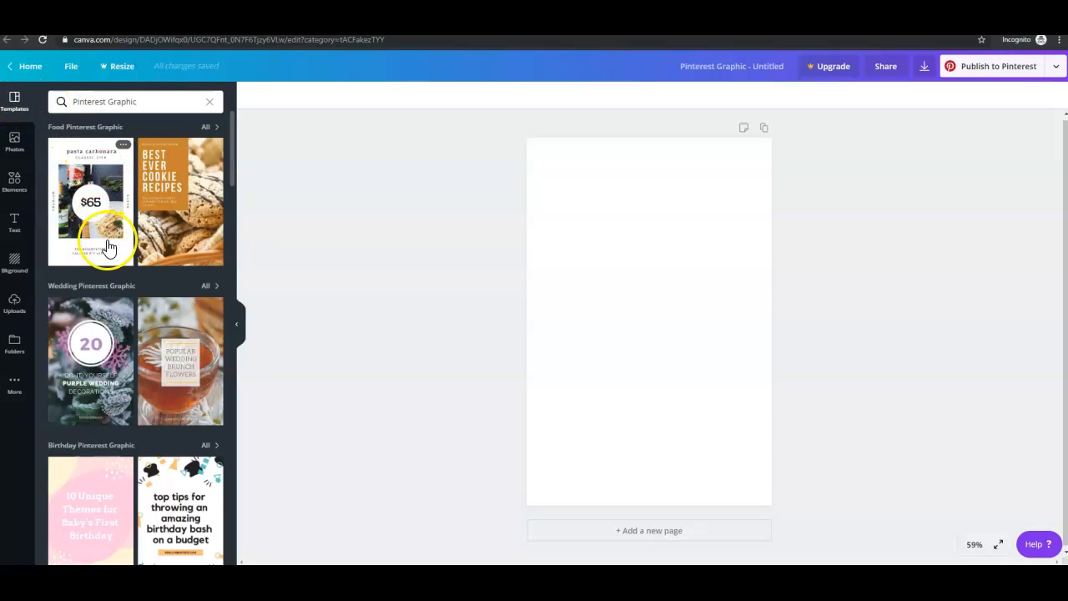
Try the "50 Ideas for birthday parties" template on the blank page and undo it.
scroll(104, 250, down, 5)
scroll(114, 257, down, 1)
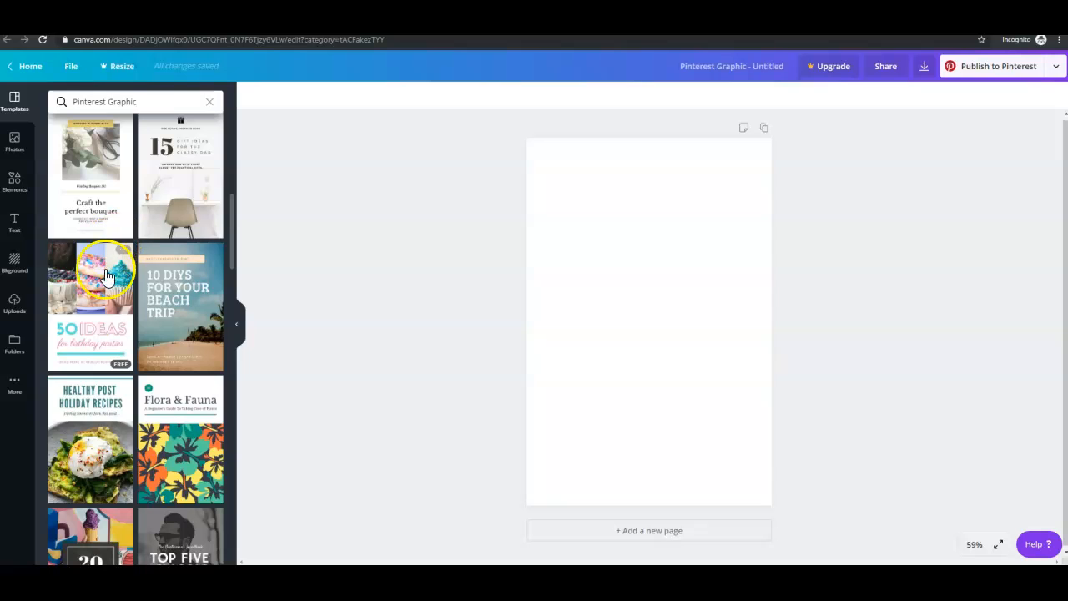
click(106, 315)
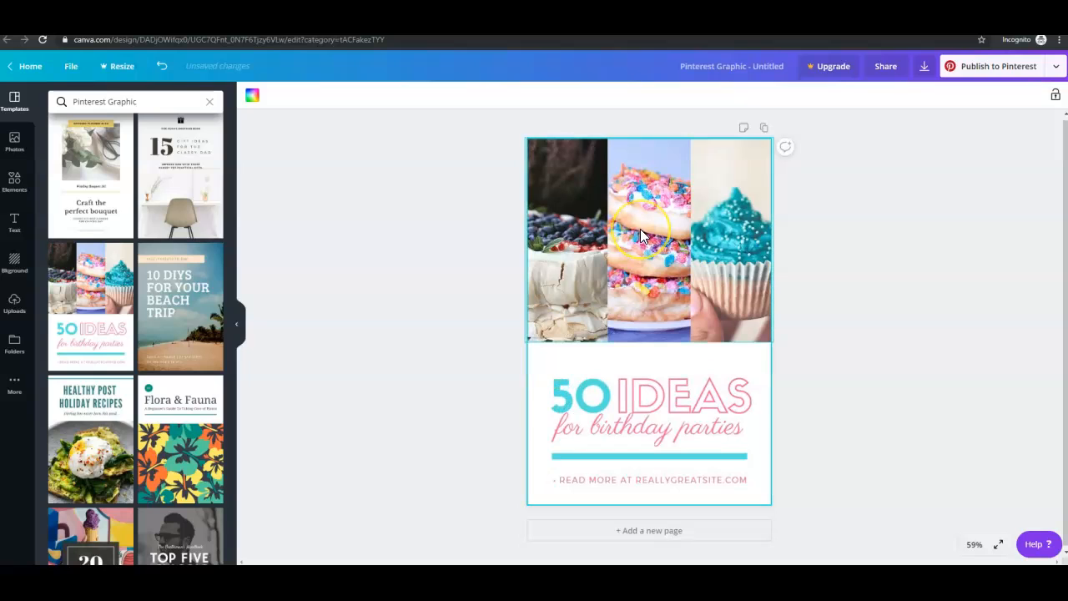
click(161, 70)
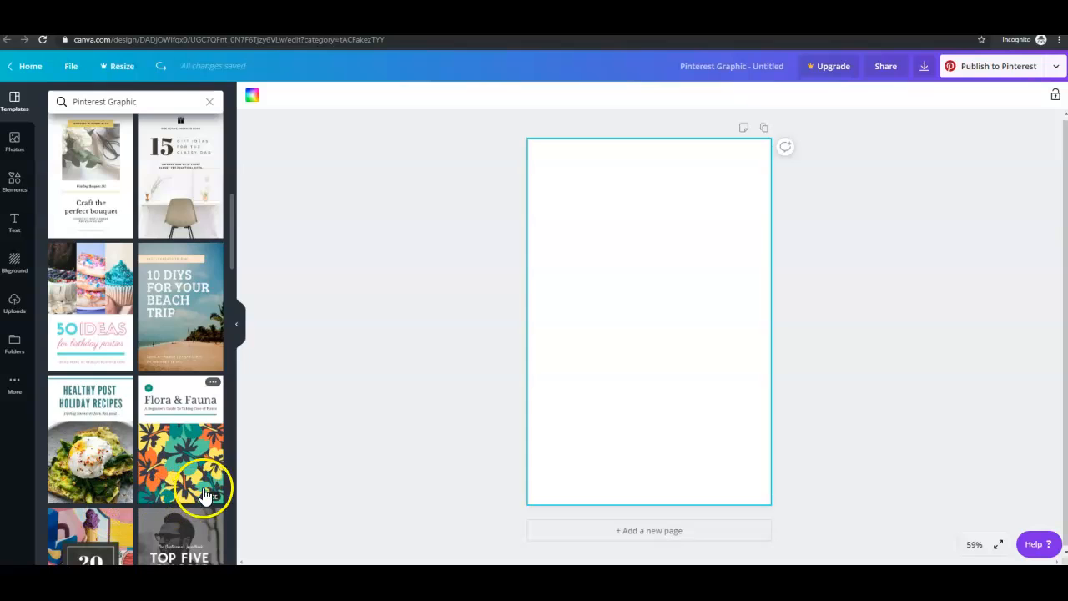
Apply the "Wedding Decor Ideas" template with two photos and an olive text band to the blank page.
scroll(200, 216, up, 5)
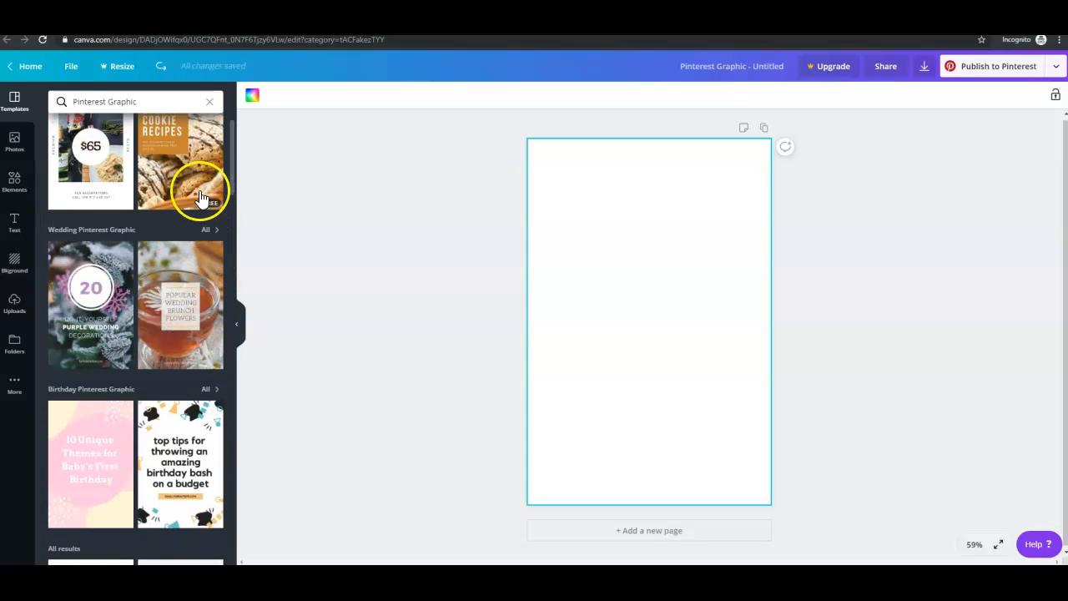
scroll(107, 218, up, 1)
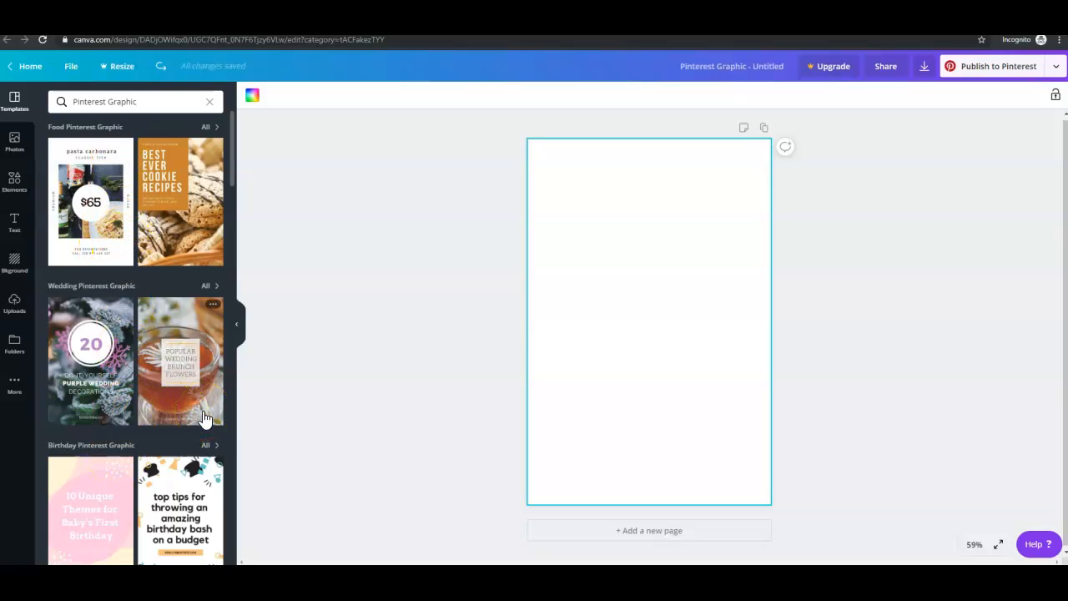
scroll(205, 417, down, 10)
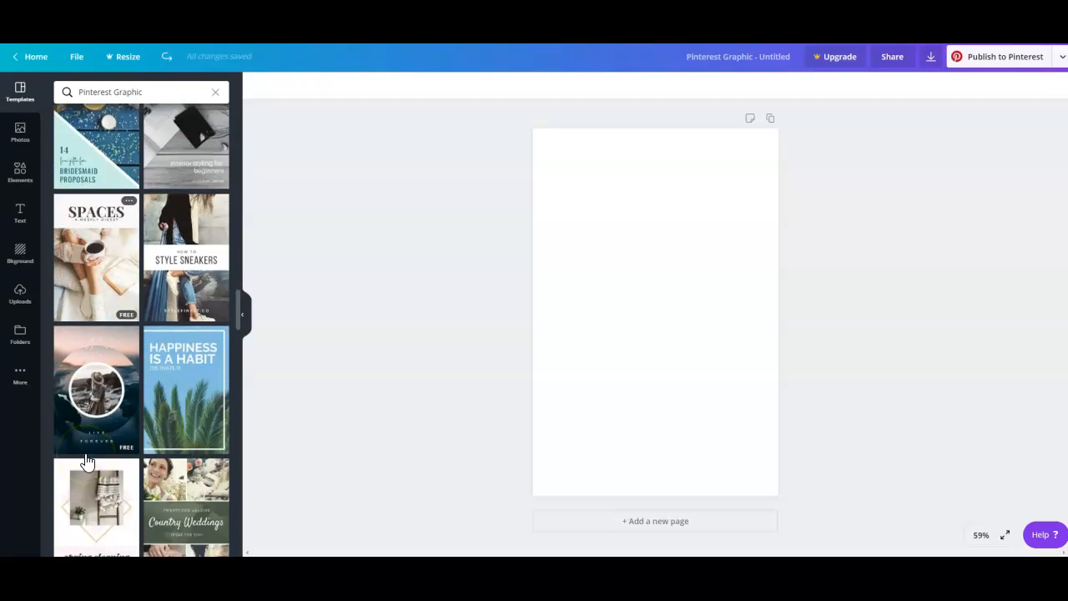
scroll(87, 459, down, 10)
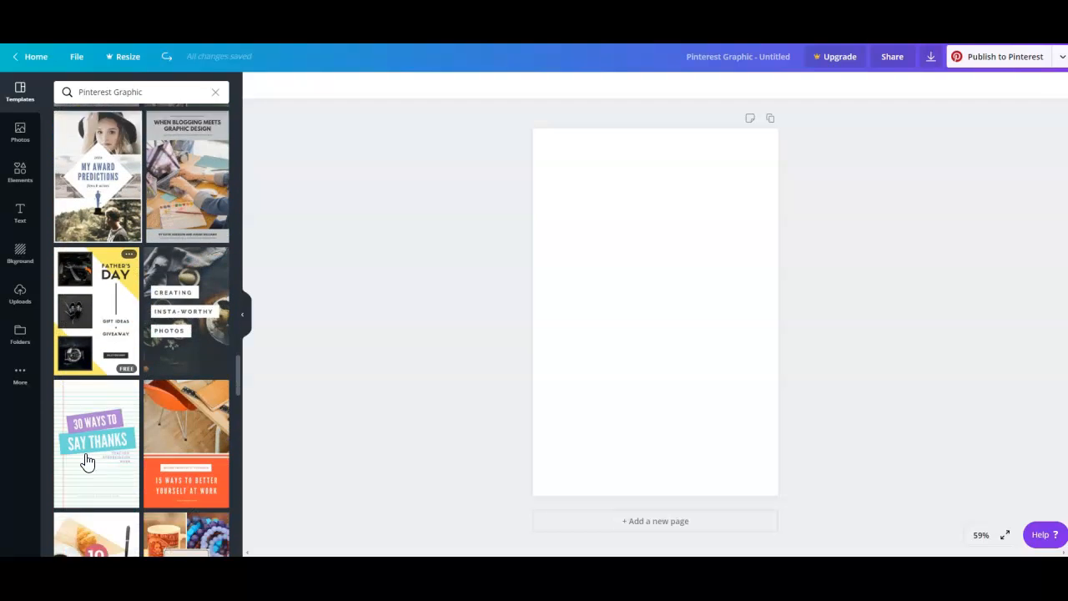
scroll(87, 459, down, 10)
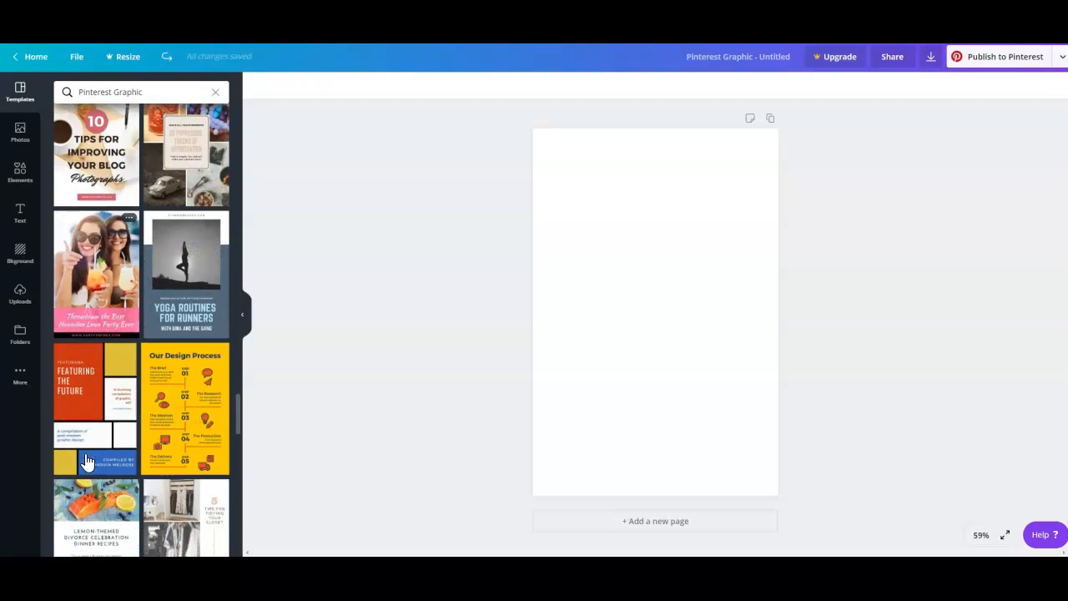
scroll(131, 417, down, 10)
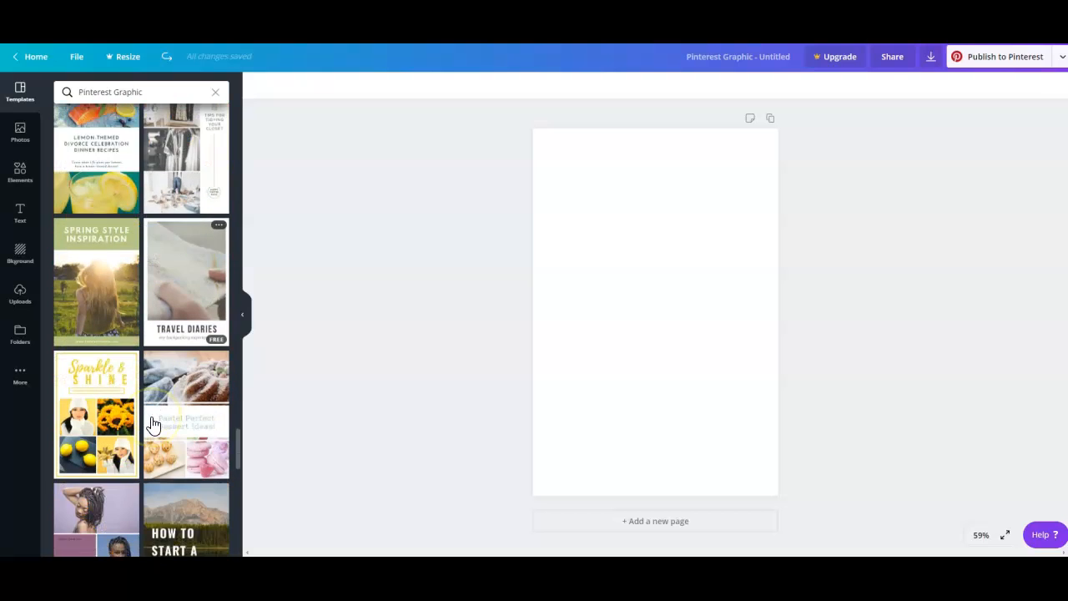
scroll(150, 425, down, 3)
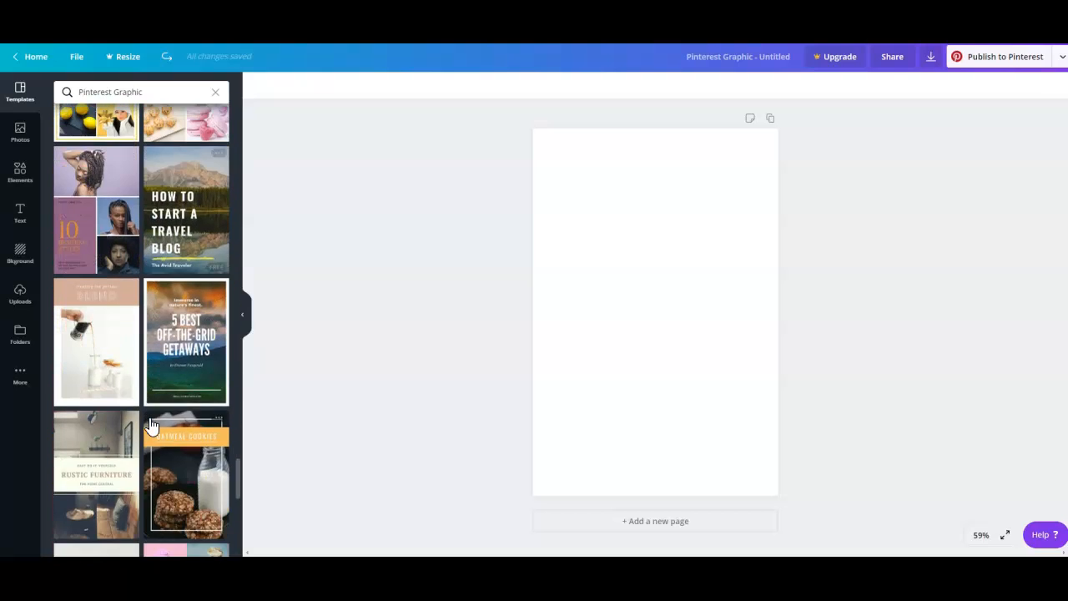
scroll(172, 404, down, 3)
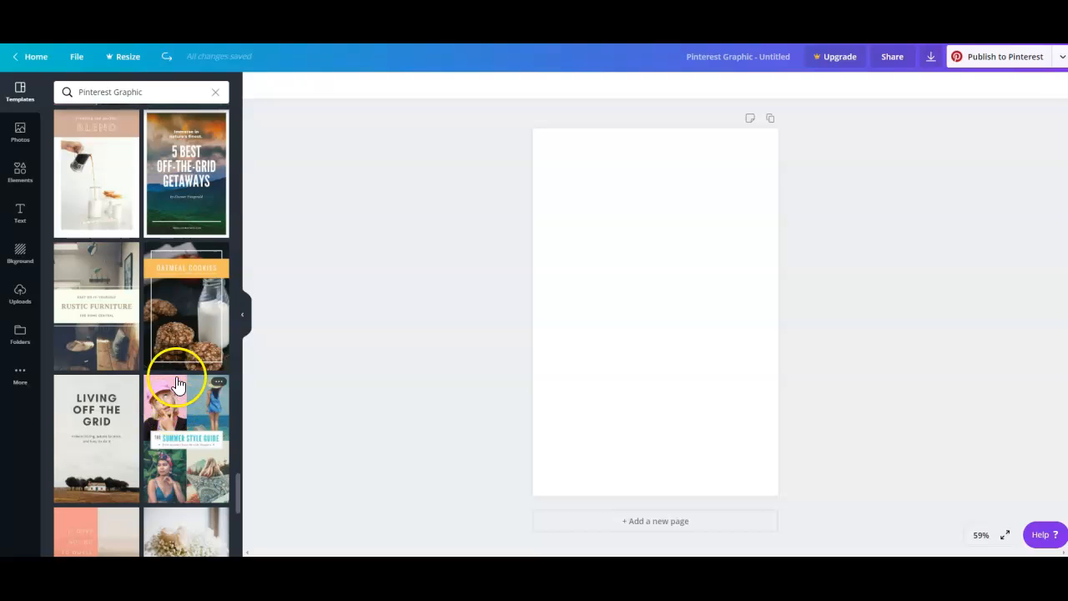
scroll(196, 457, down, 1)
scroll(196, 457, down, 1)
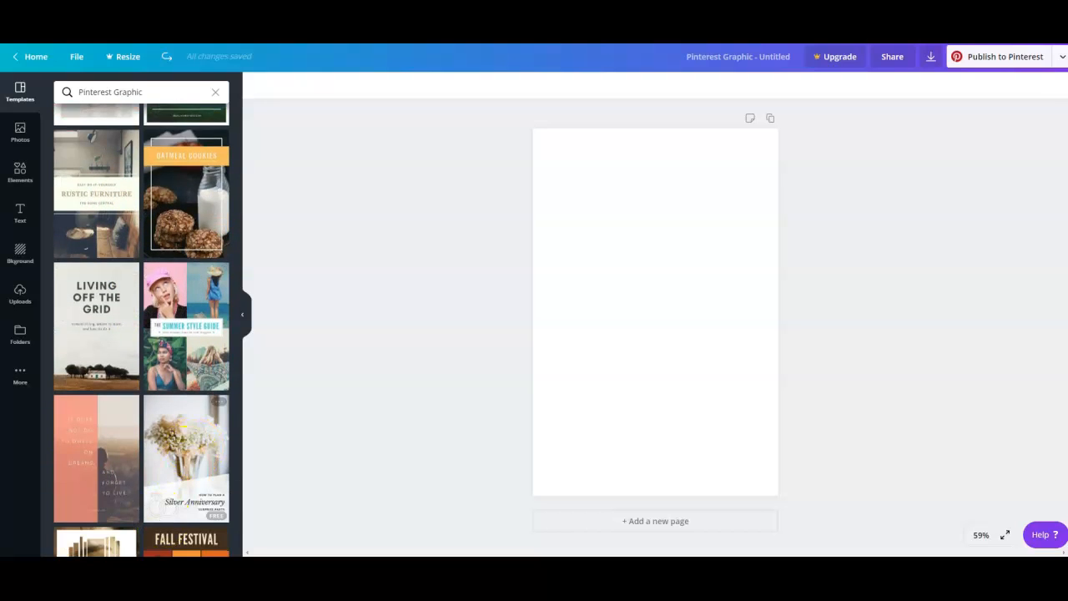
scroll(191, 425, down, 10)
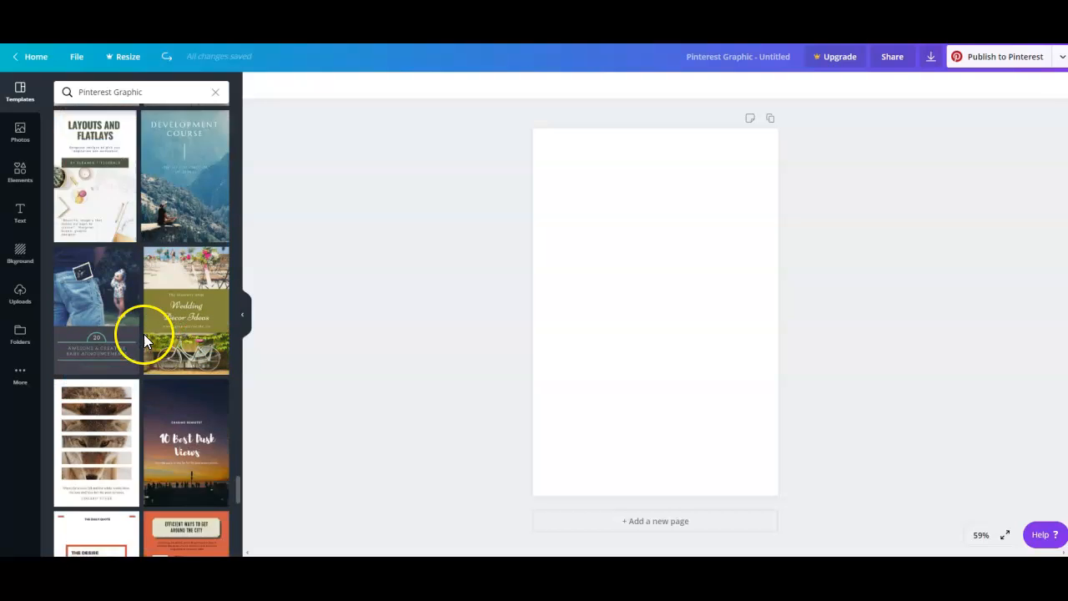
click(202, 261)
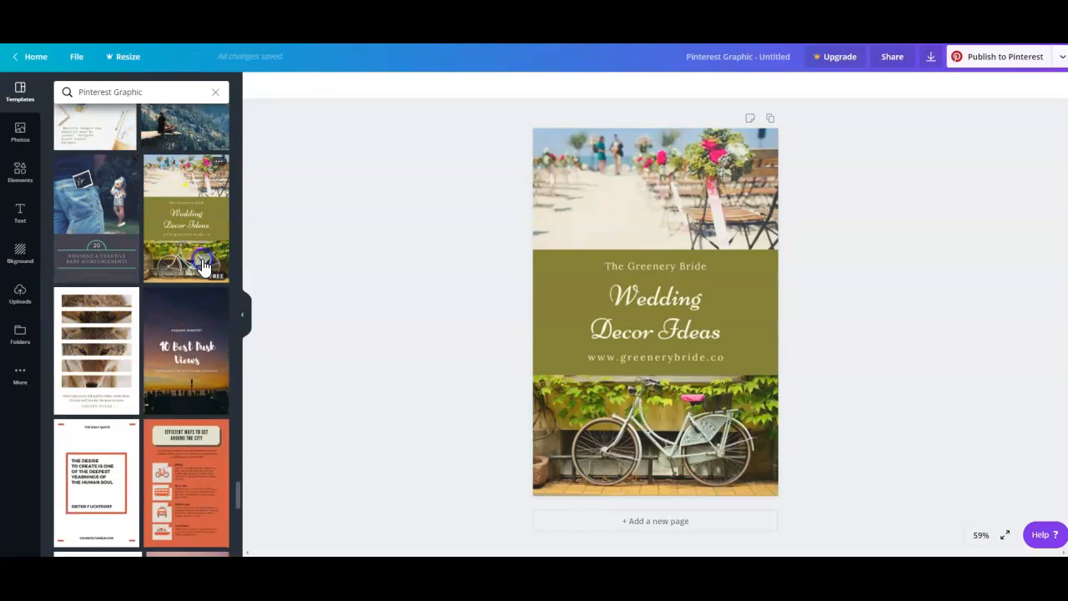
Examine the template's upper photo, lower photo and middle text band by selecting them in turn.
click(623, 442)
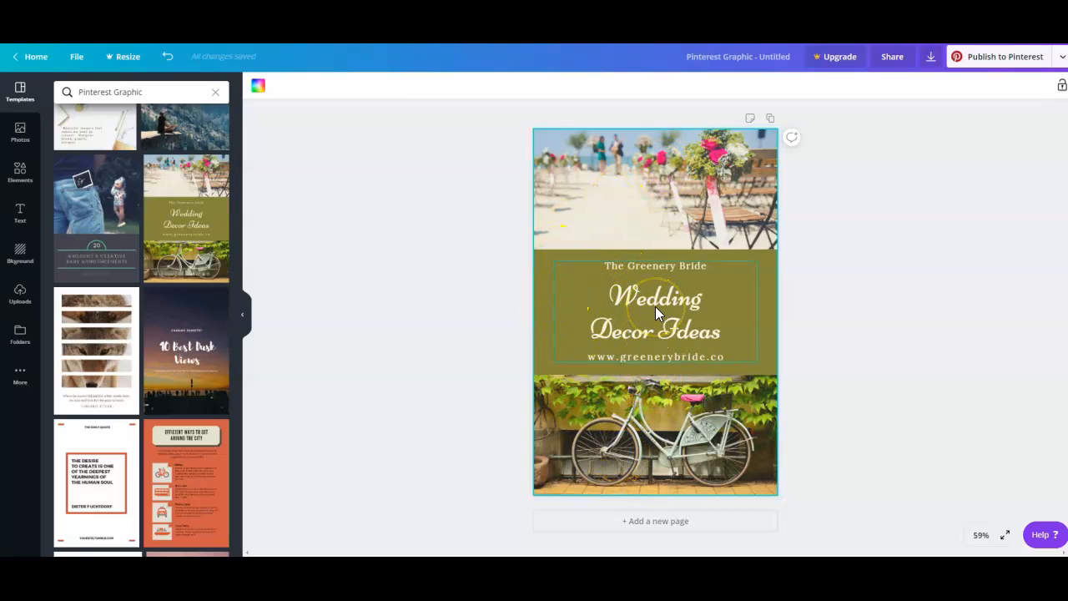
click(605, 146)
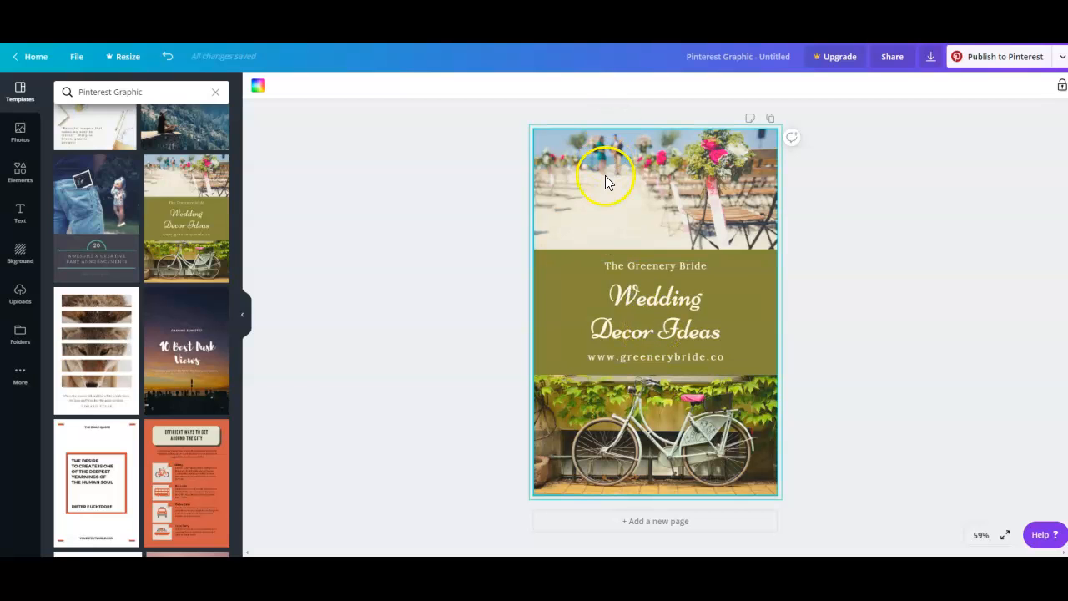
click(604, 175)
click(622, 464)
click(608, 163)
click(616, 413)
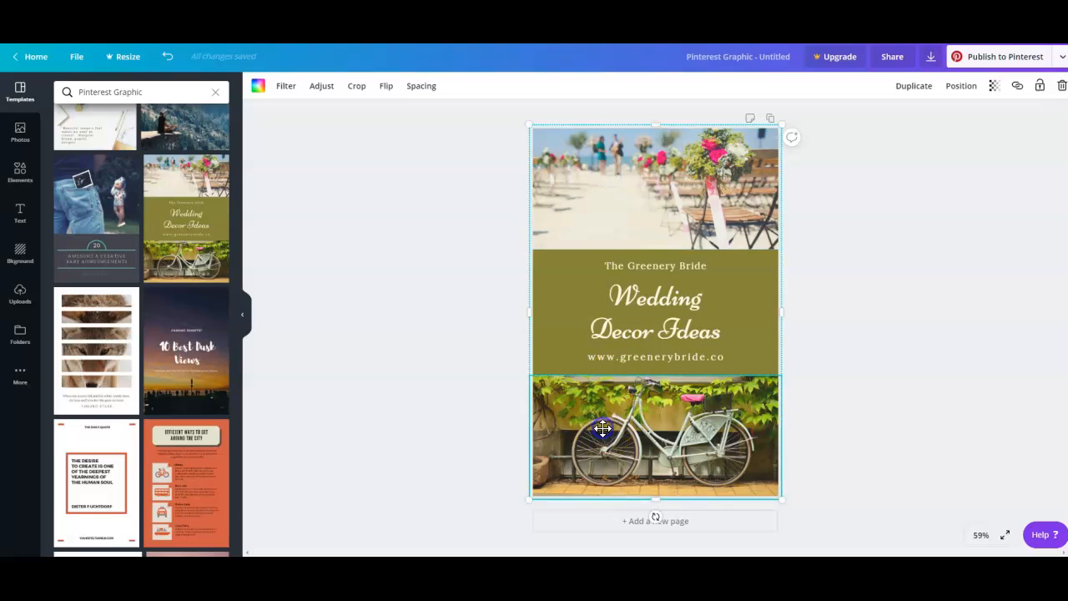
click(558, 314)
click(602, 464)
click(619, 453)
click(624, 337)
click(607, 205)
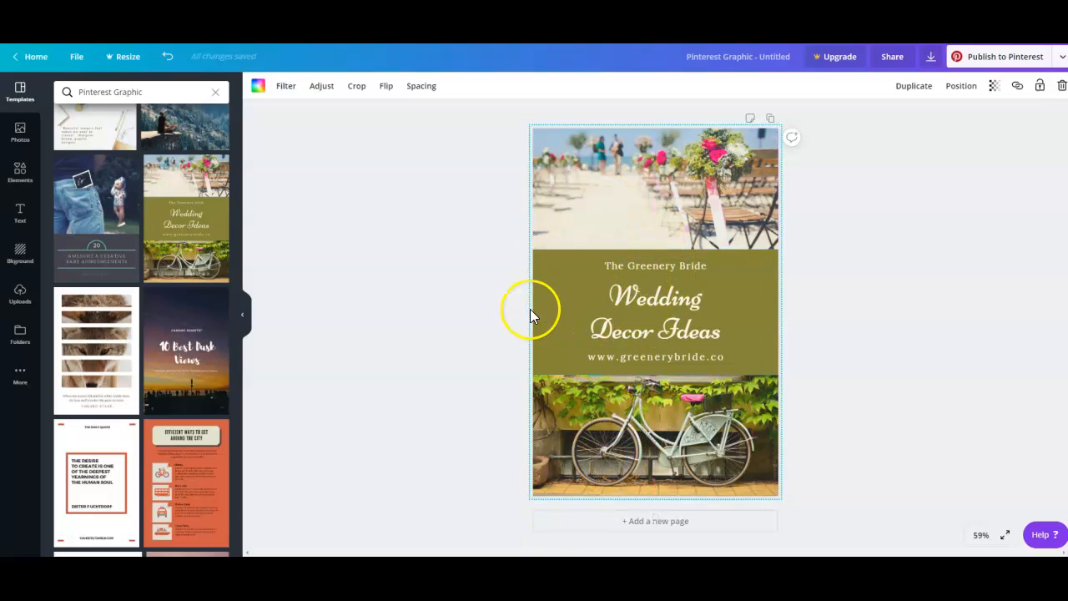
click(638, 410)
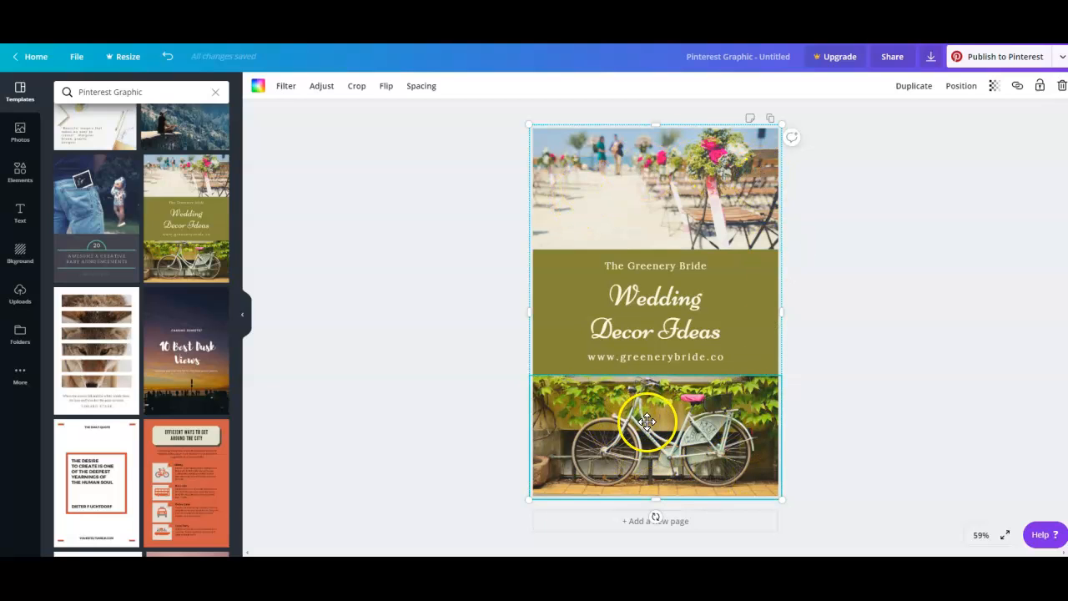
click(625, 180)
click(625, 180)
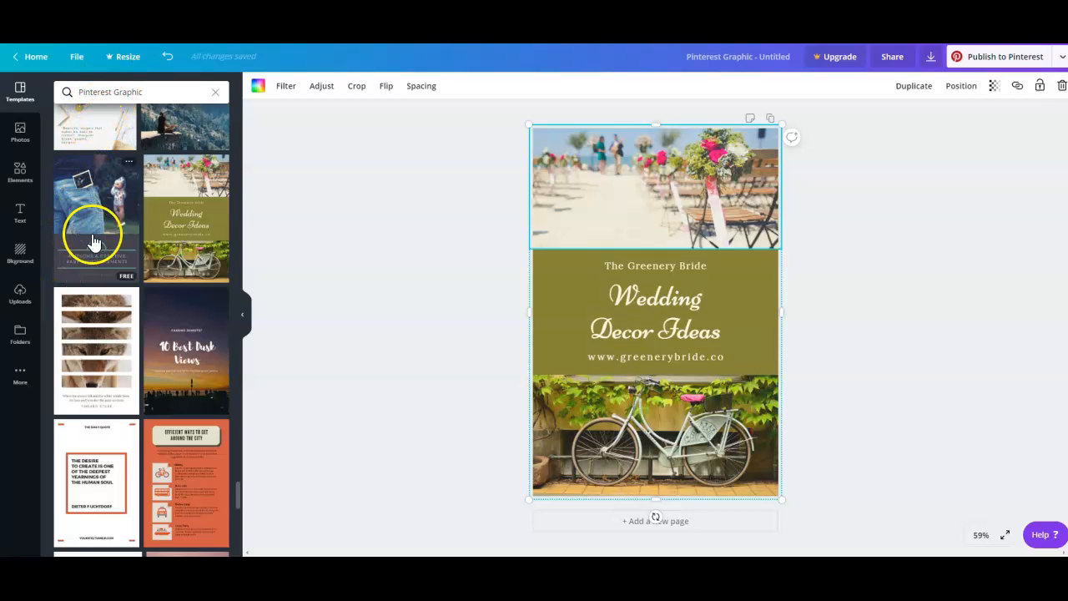
click(658, 271)
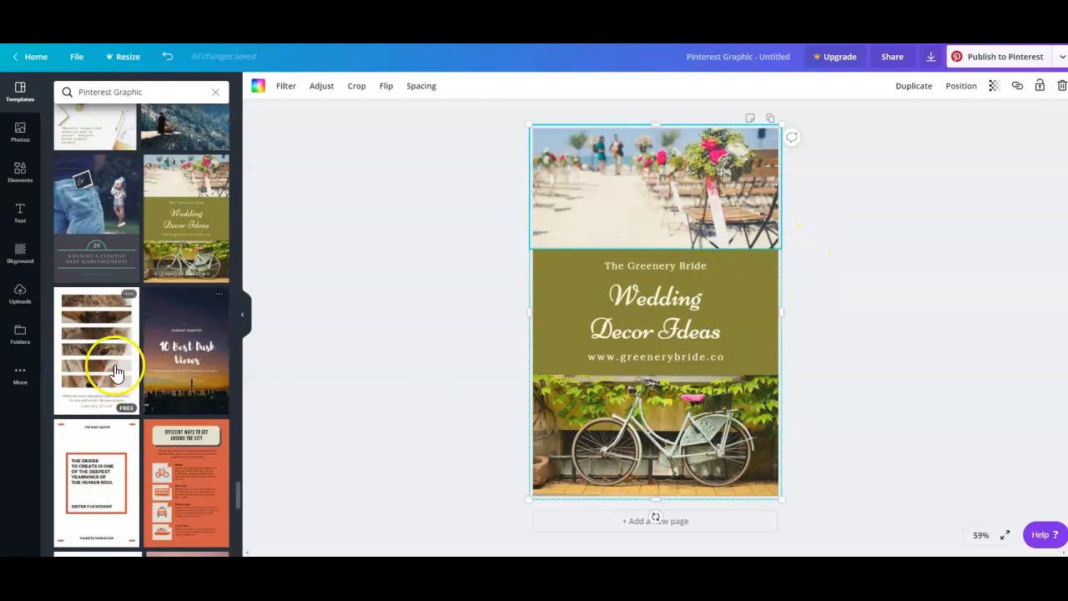
Replace the upper photo with the uploaded wreath image and the lower photo with the uploaded wooden letter blocks image.
click(20, 294)
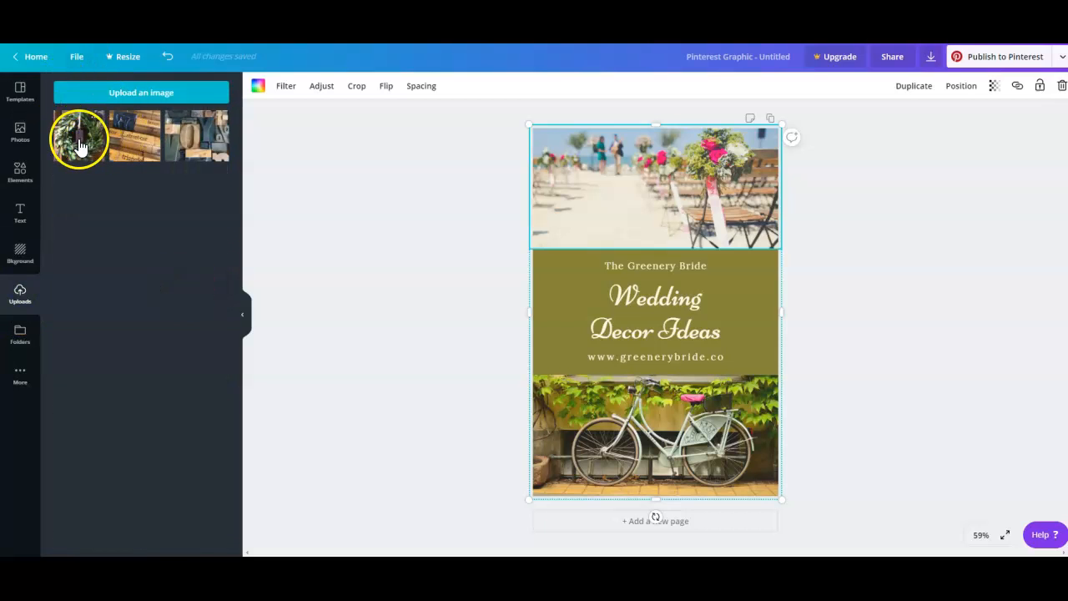
drag(78, 140, 608, 175)
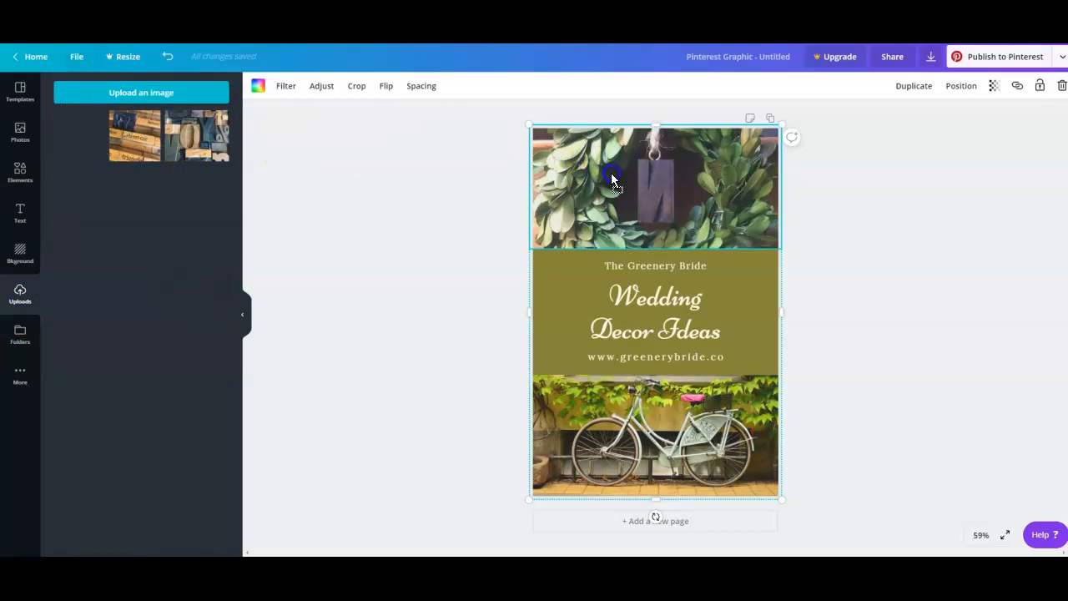
drag(700, 238, 711, 193)
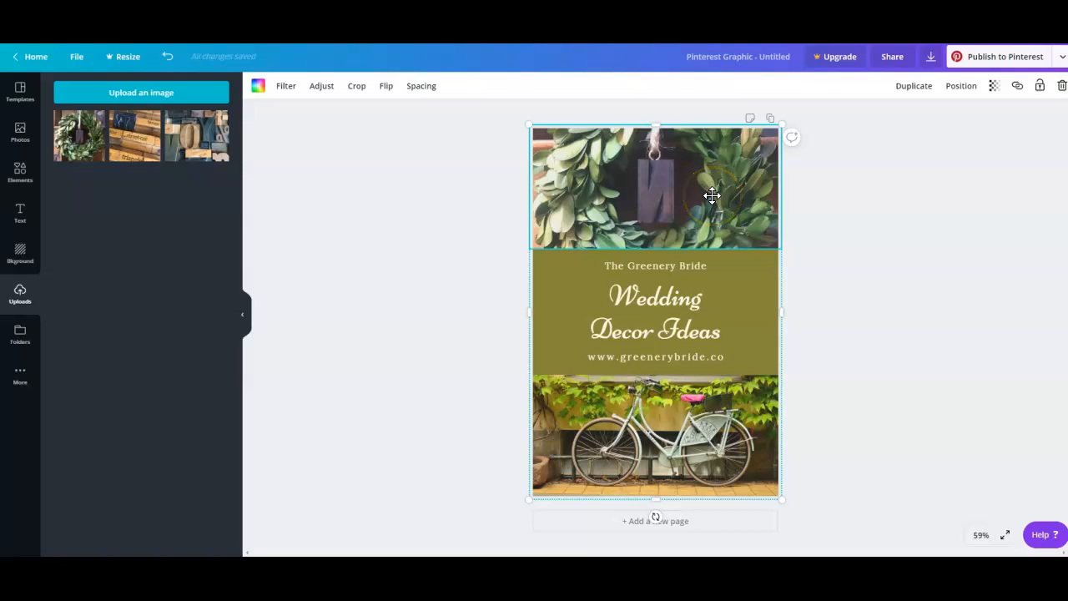
drag(712, 195, 651, 171)
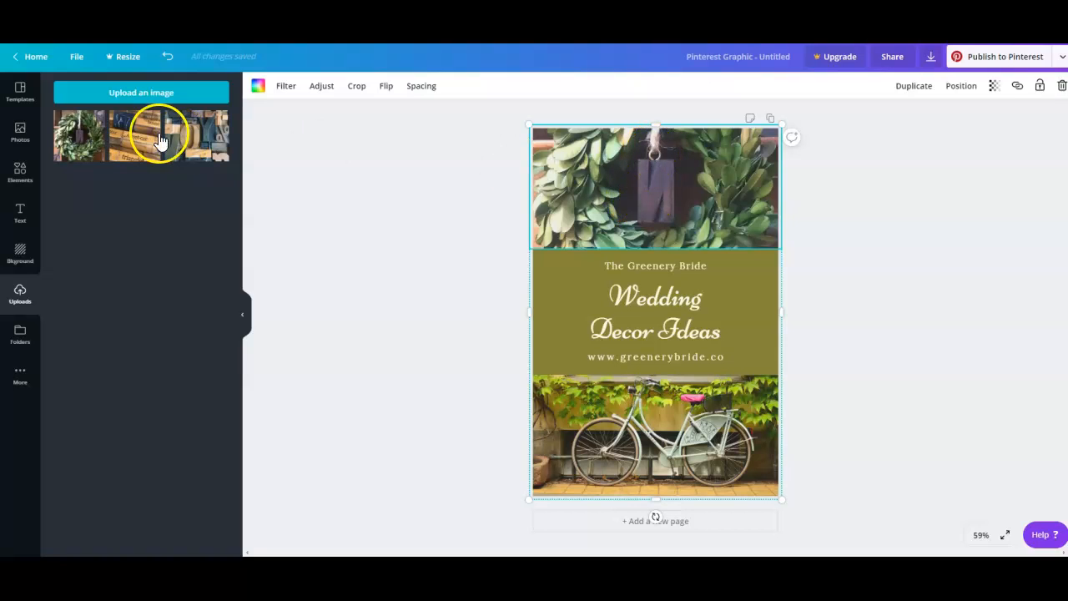
drag(197, 135, 744, 448)
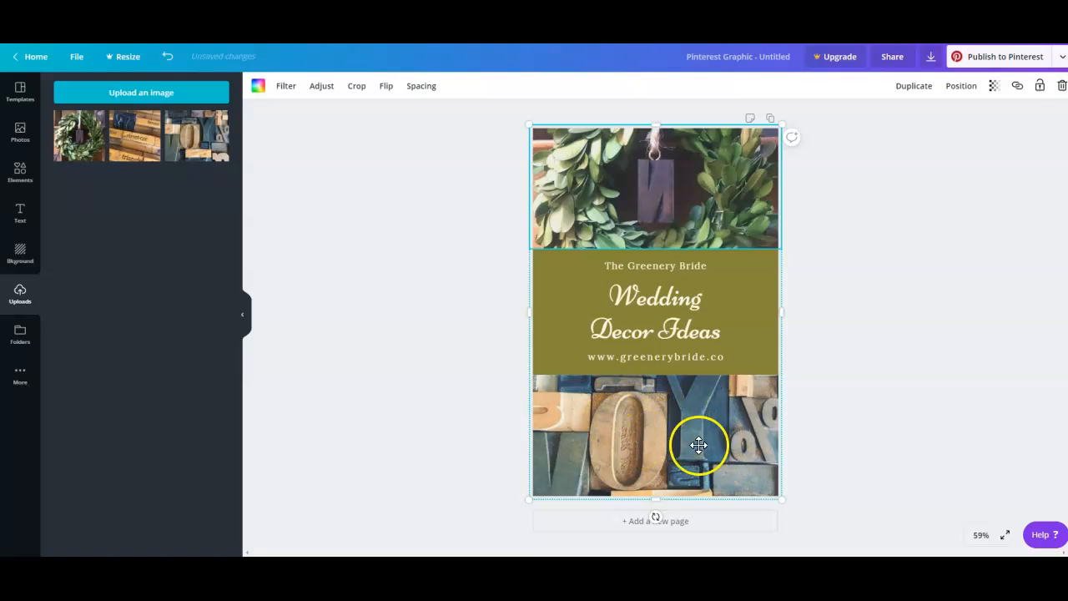
drag(715, 448, 715, 374)
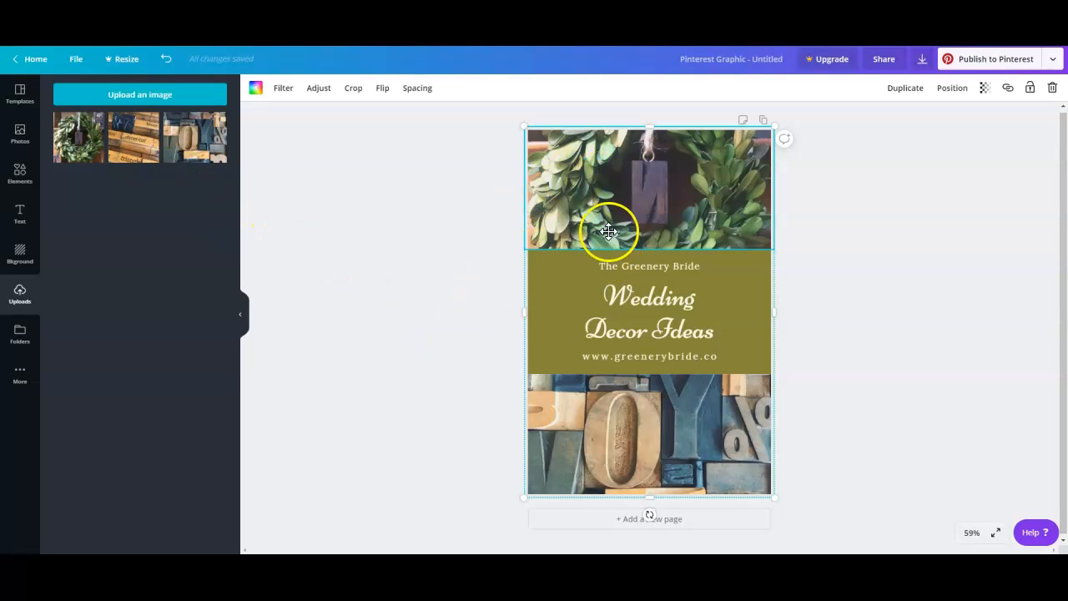
Change the olive band behind the text to the dark green brand color.
click(597, 303)
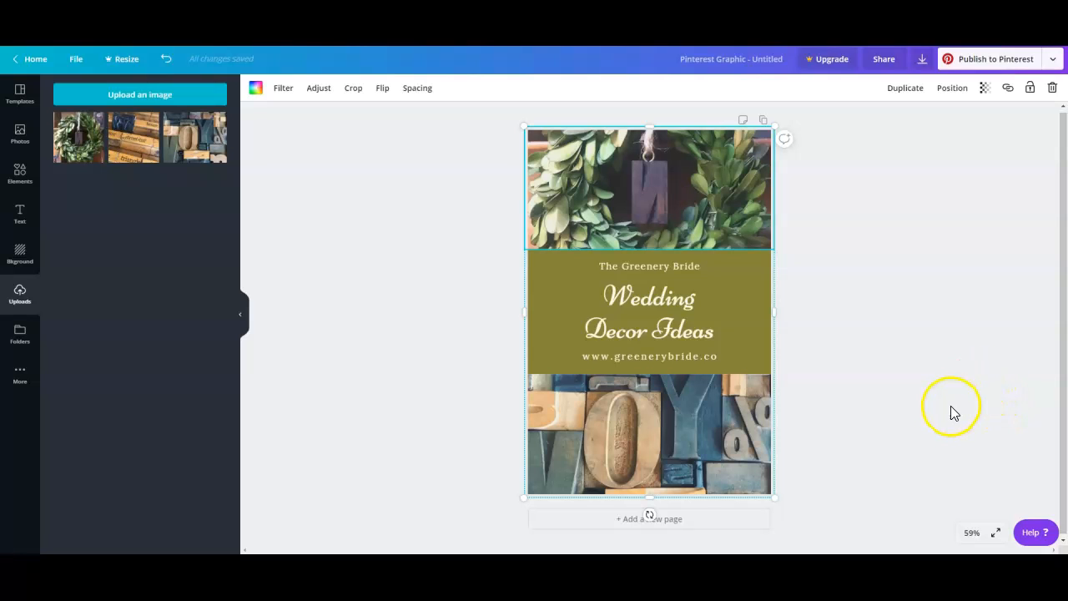
click(539, 274)
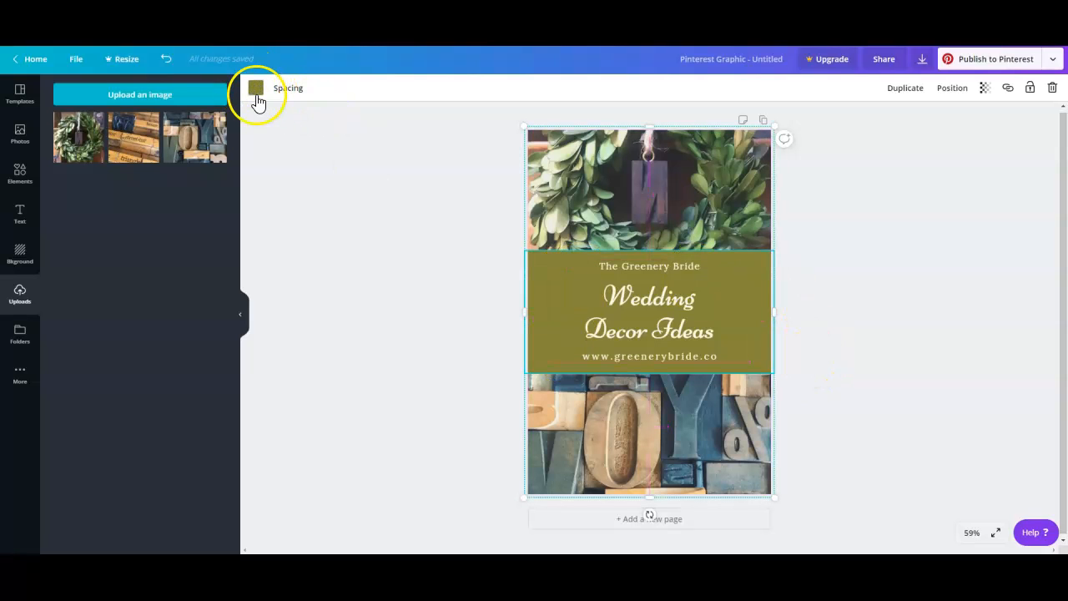
click(544, 262)
click(543, 262)
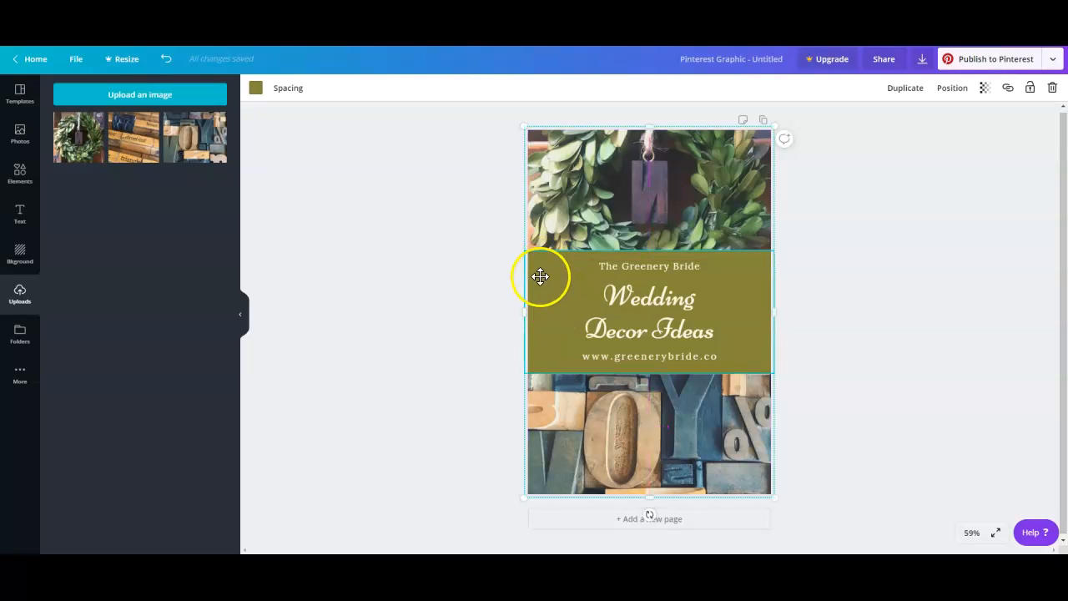
click(256, 90)
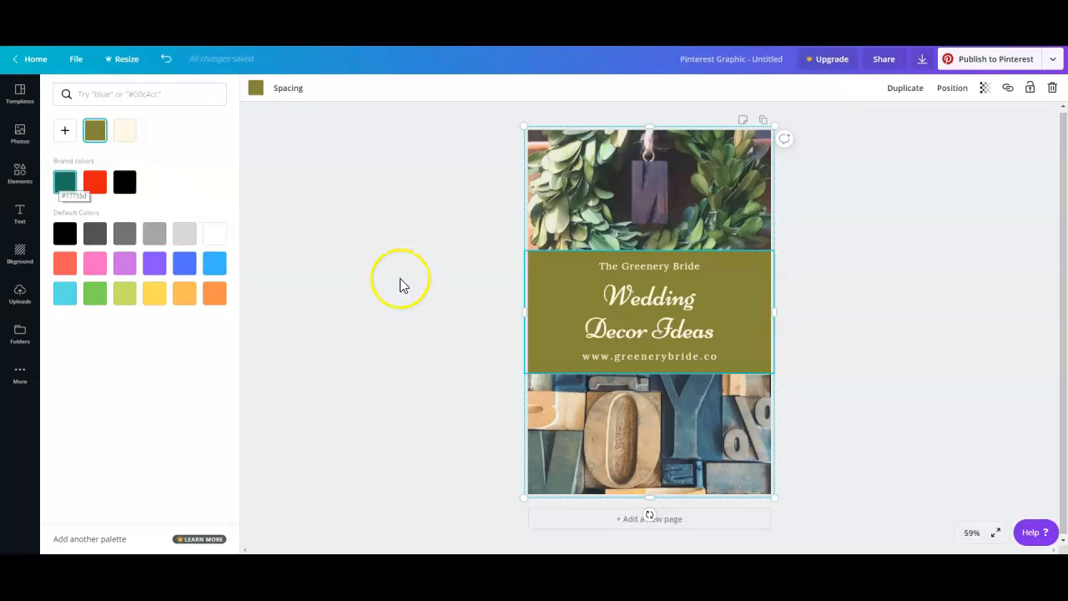
click(63, 185)
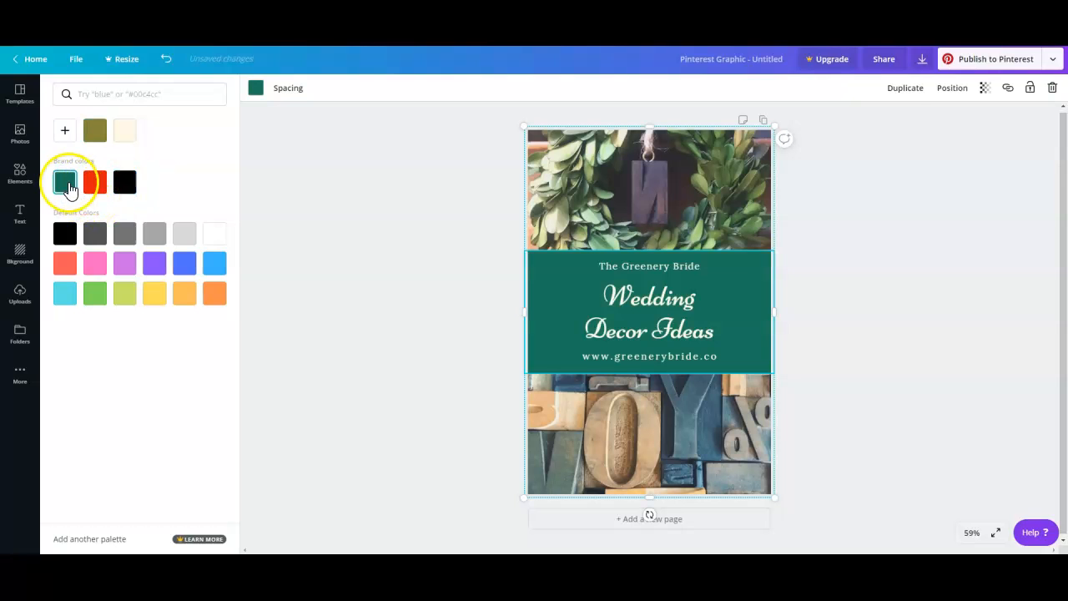
Change the font of the "Wedding Decor Ideas" heading to Lora.
click(936, 346)
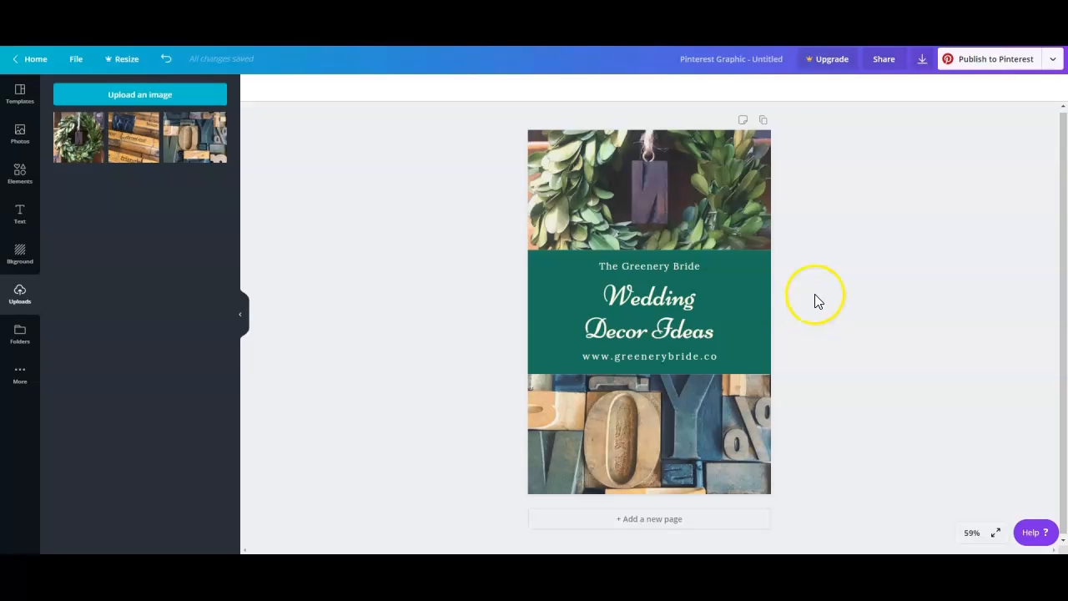
click(658, 320)
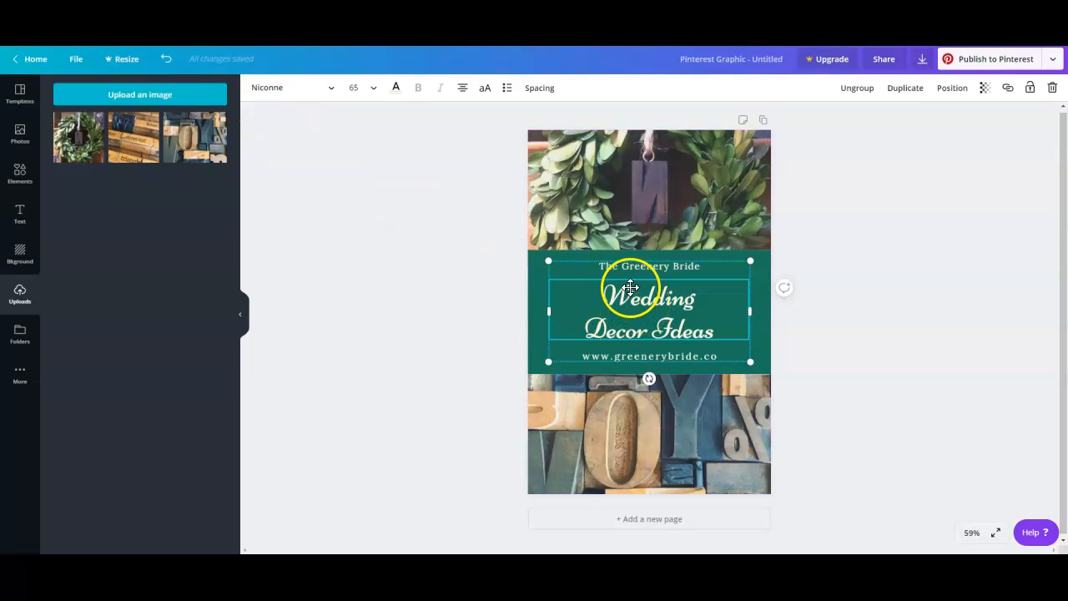
click(272, 97)
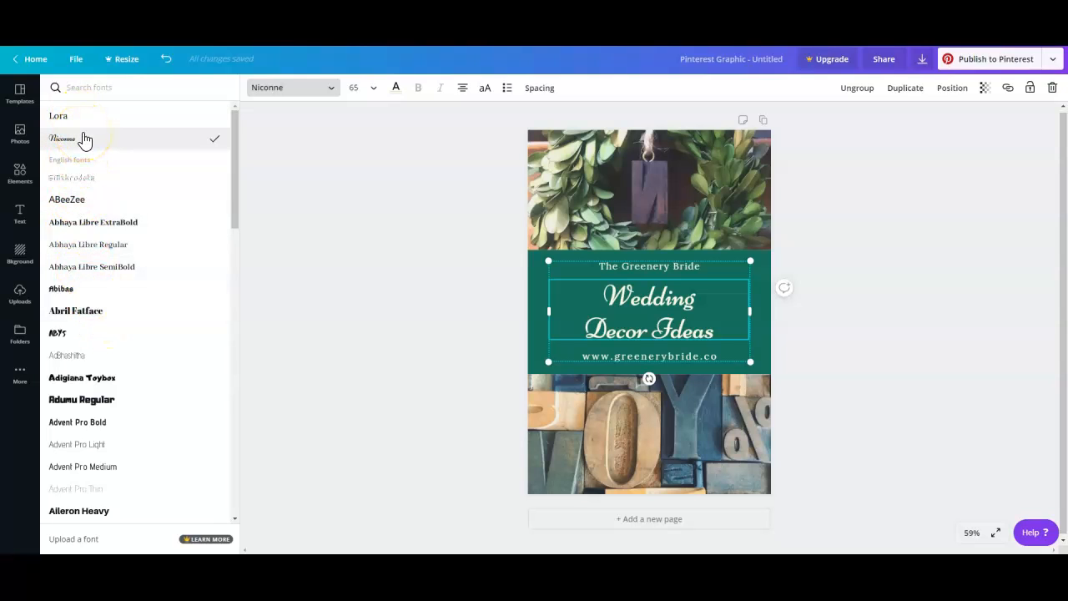
scroll(105, 226, down, 4)
scroll(105, 192, up, 4)
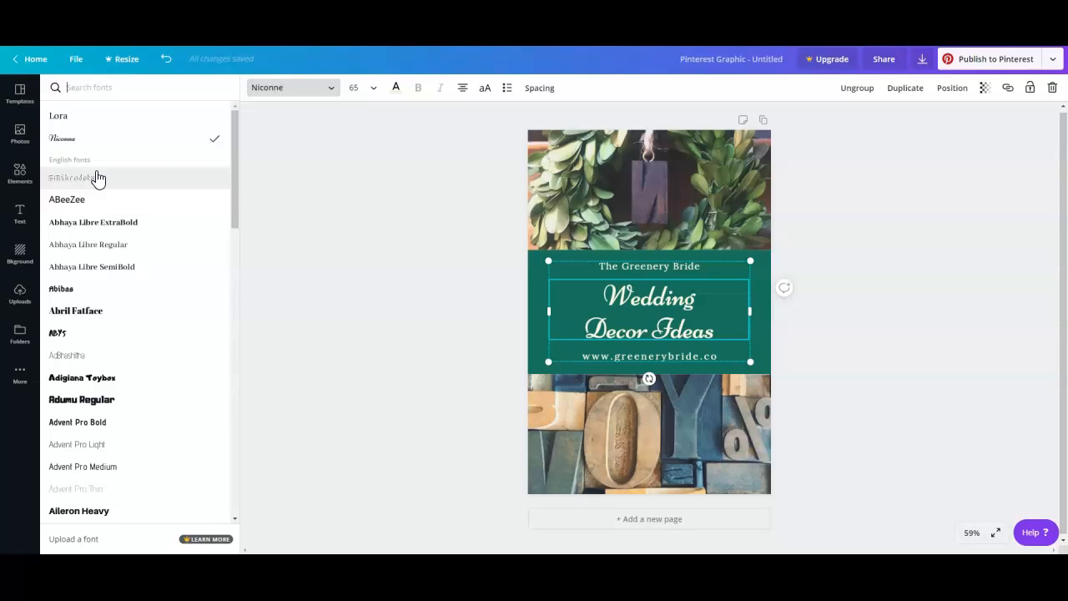
click(94, 118)
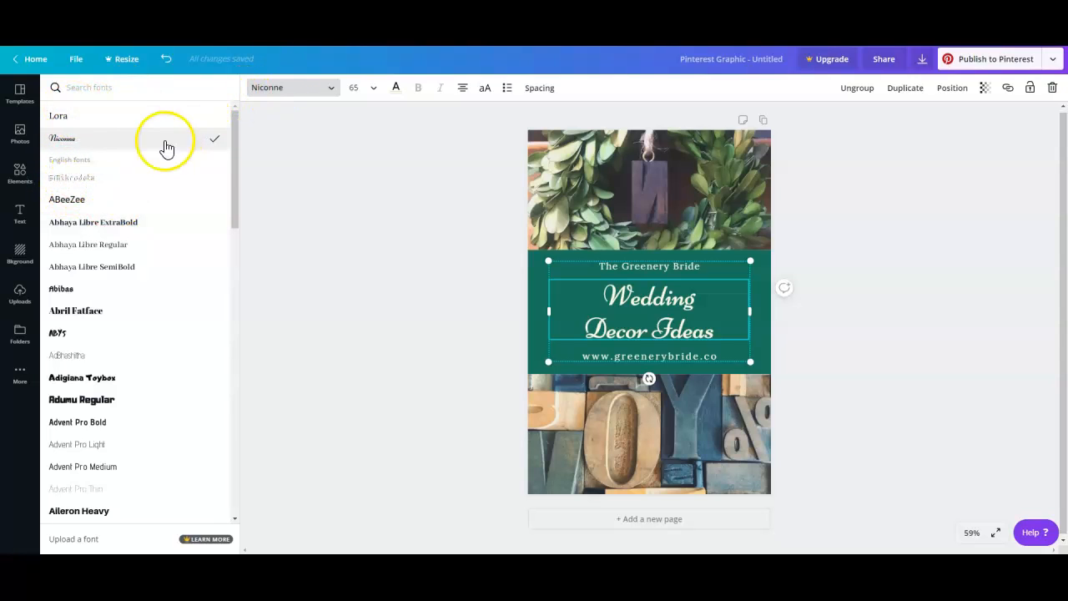
click(60, 121)
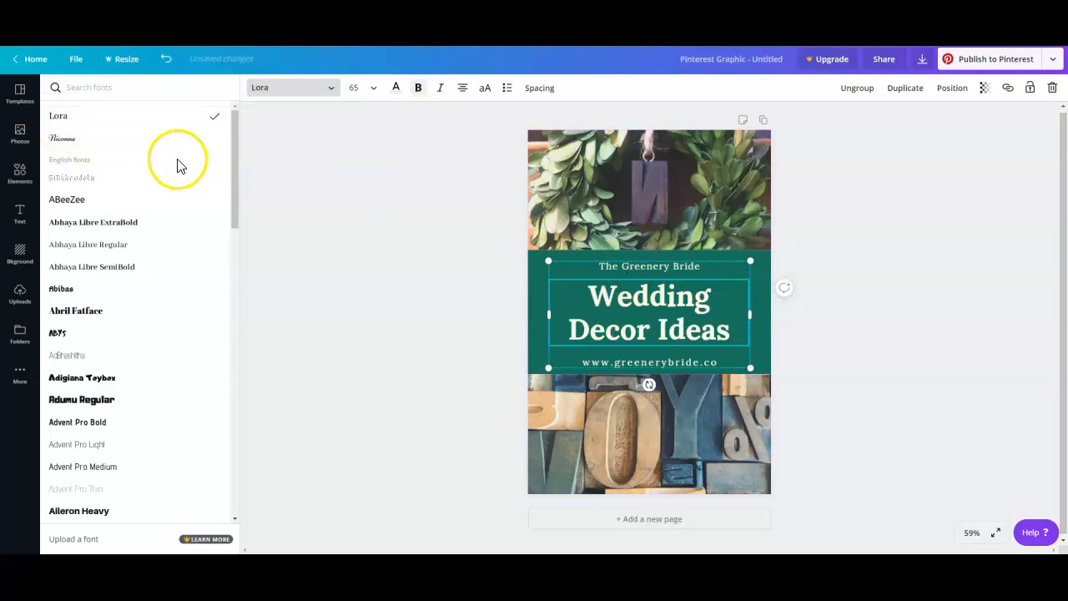
key(alt)
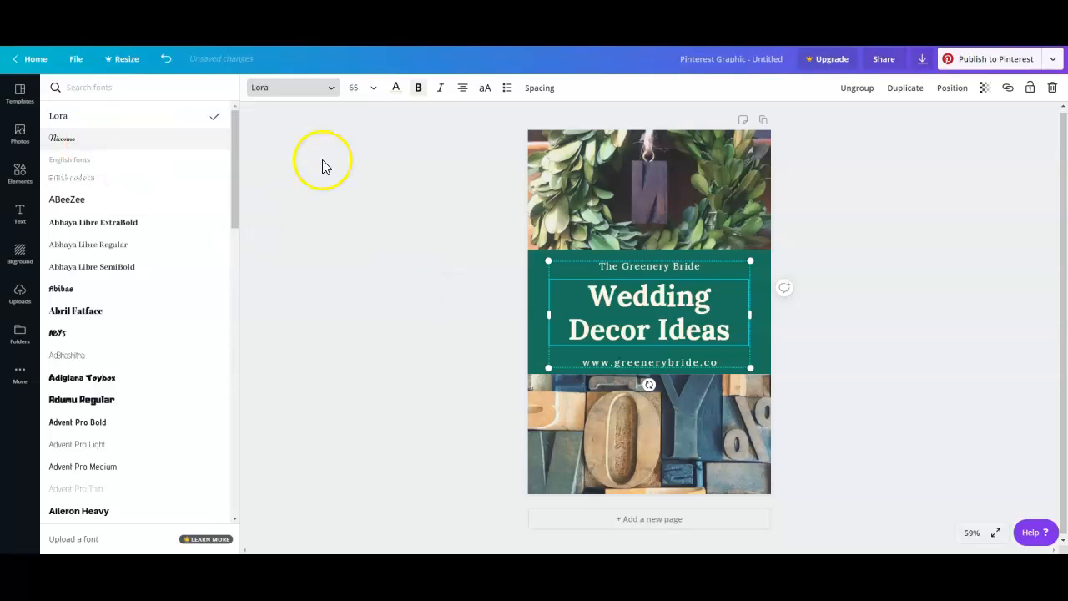
click(471, 338)
click(648, 264)
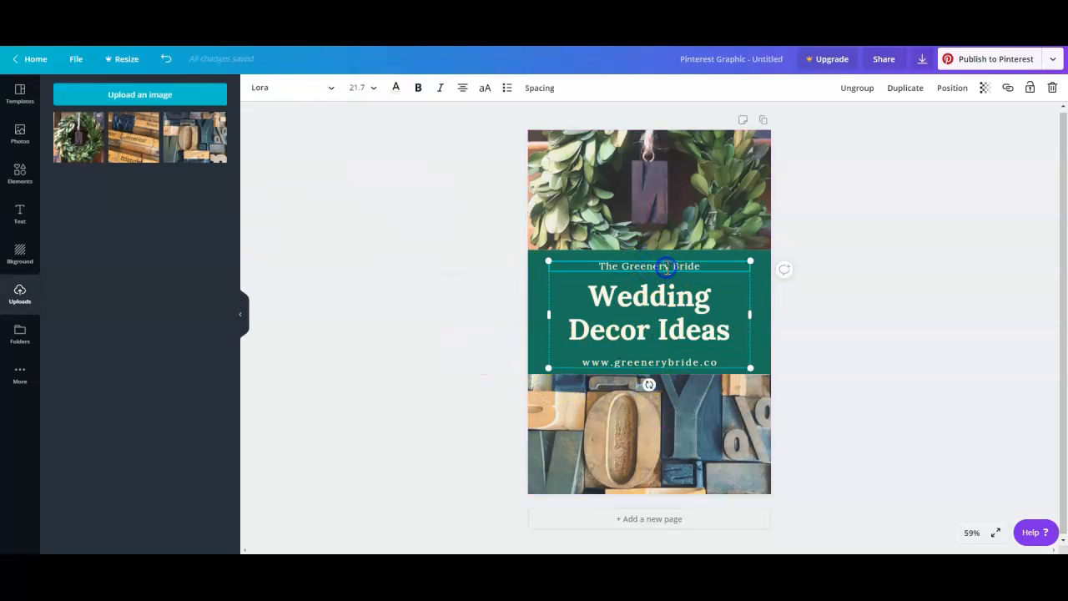
click(626, 361)
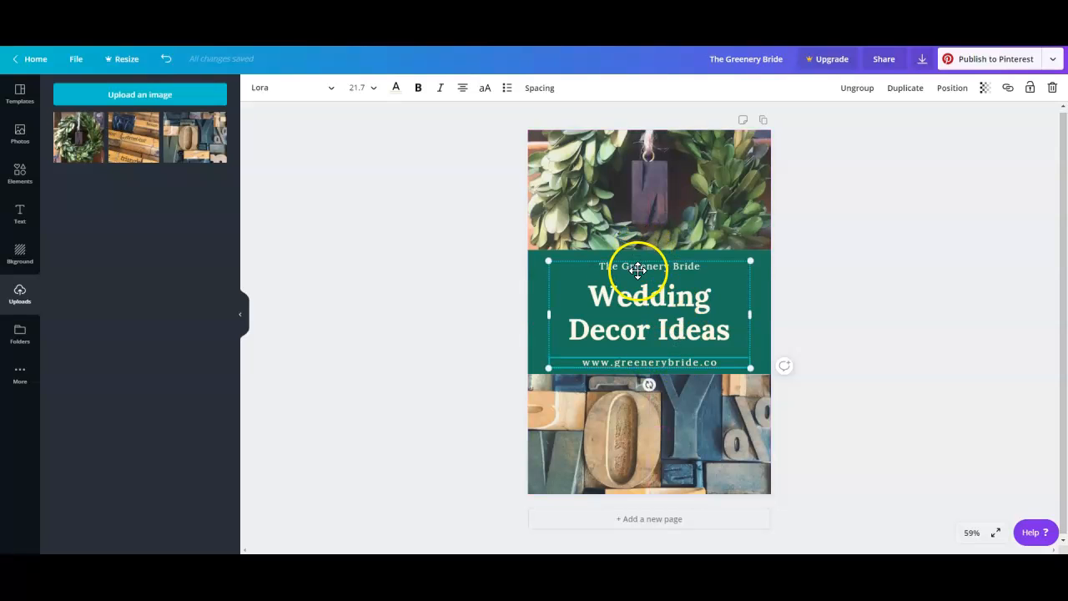
click(612, 300)
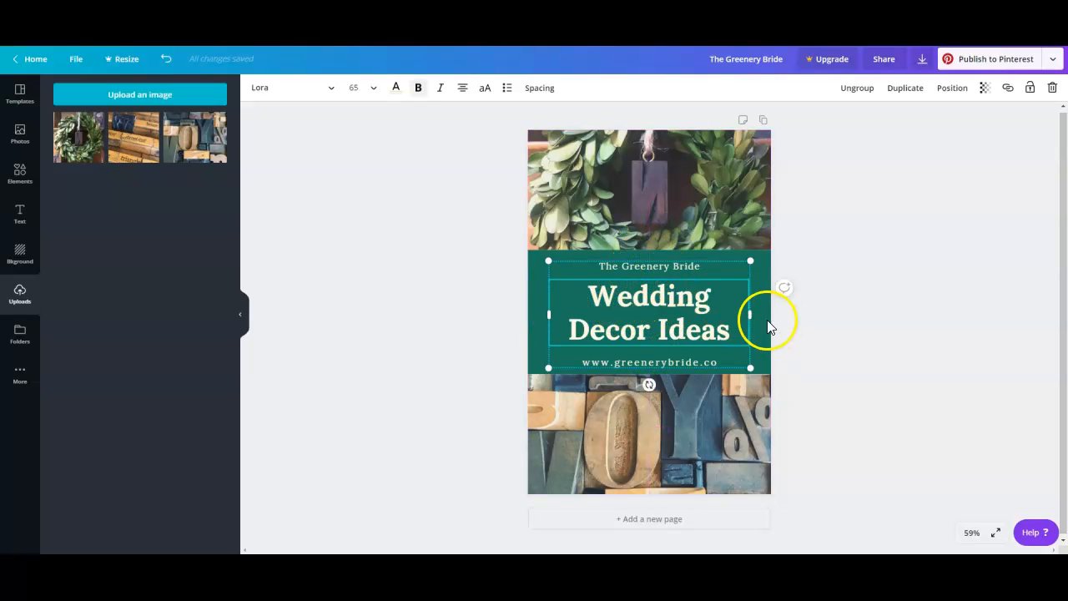
click(619, 299)
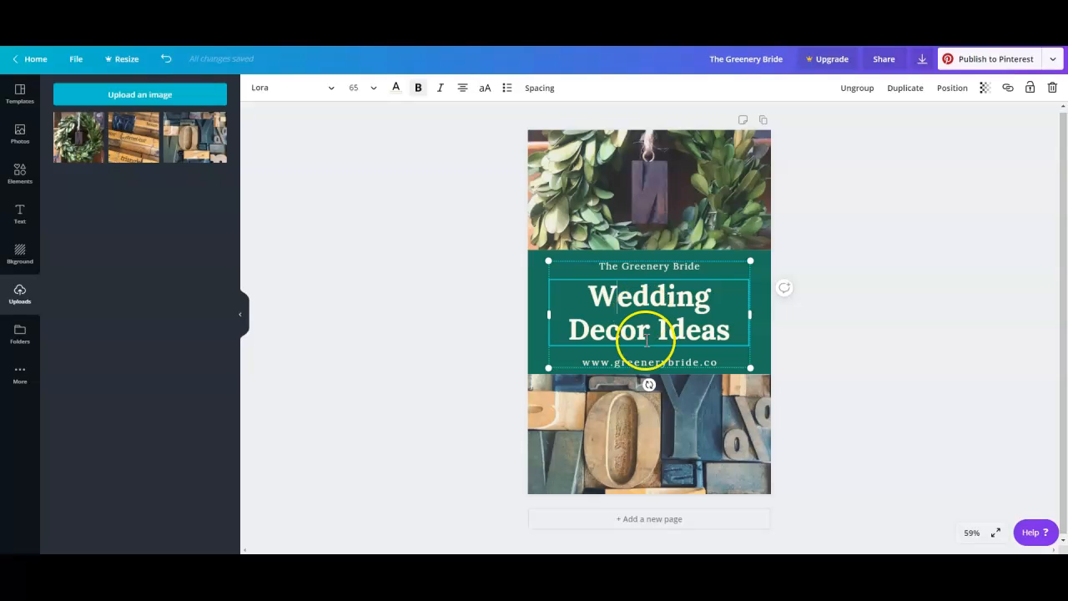
click(628, 360)
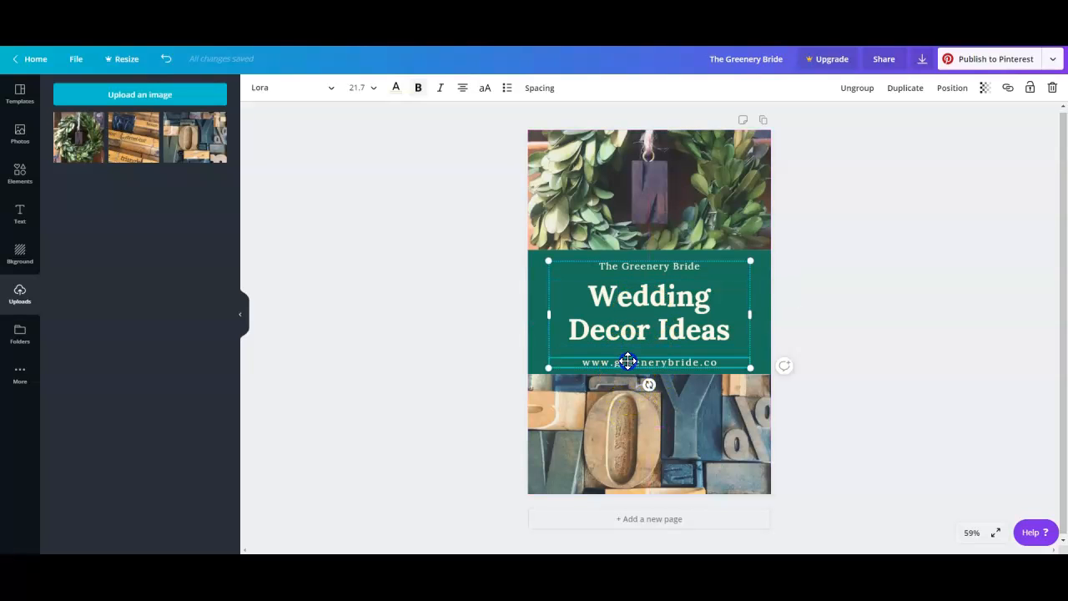
drag(625, 362, 725, 355)
text(rusticeye.etsy.com)
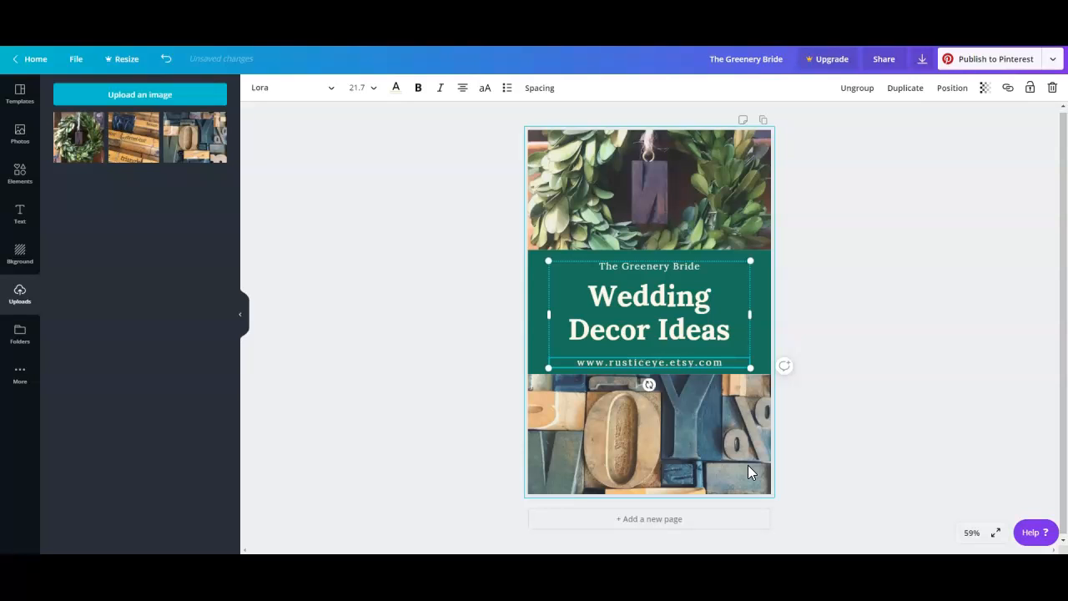
Replace the "Wedding Decor Ideas" heading text with "Custom Christmas Ornament".
click(653, 300)
click(638, 301)
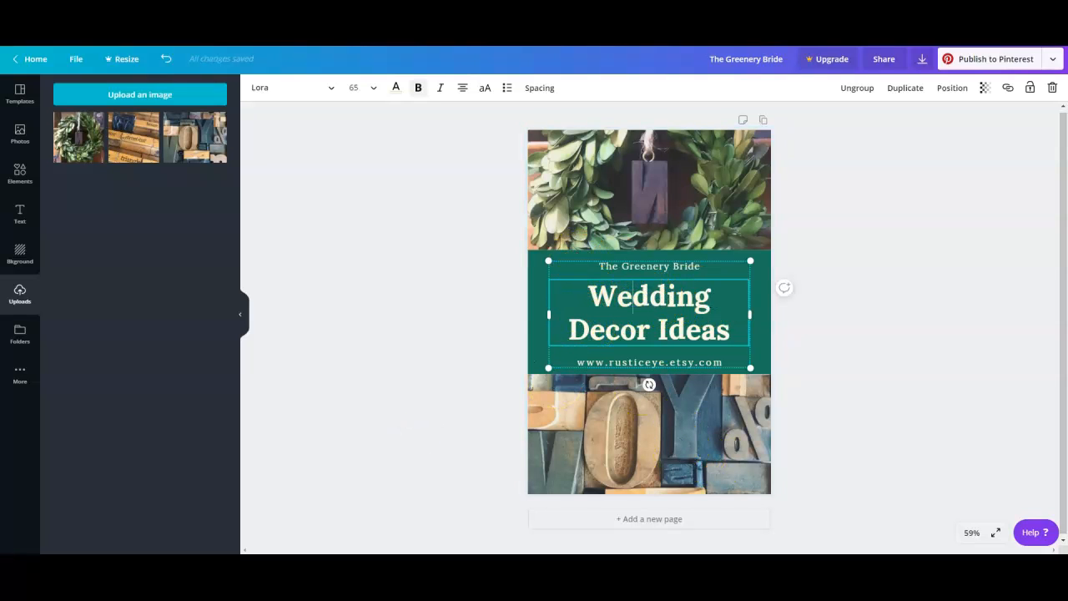
mouse_move(591, 291)
mouse_down()
mouse_move(741, 321)
mouse_move(665, 322)
mouse_move(596, 301)
mouse_up()
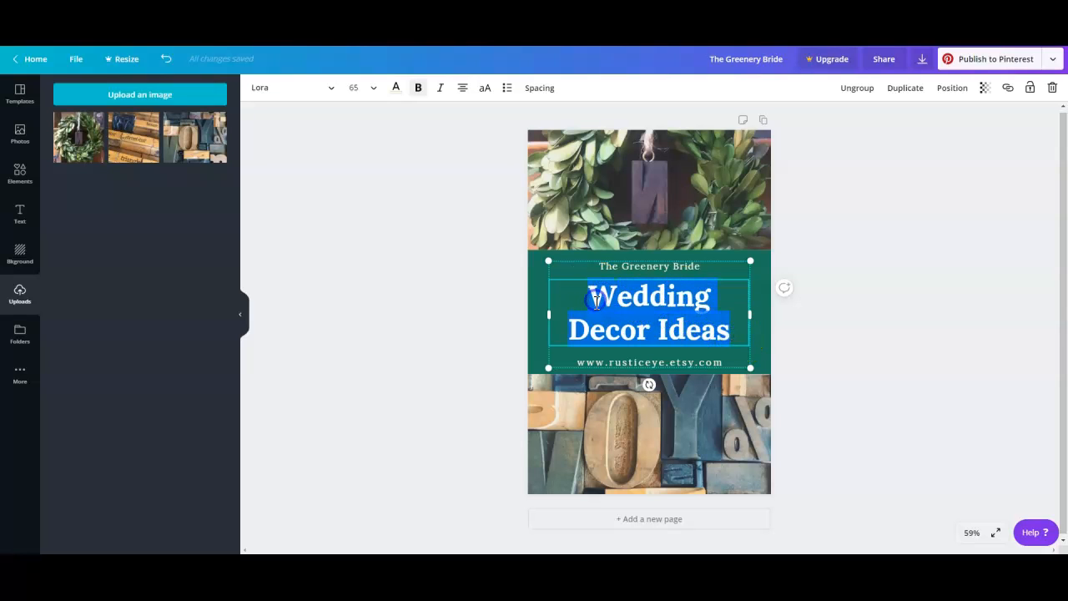
text(perso)
key(BackSpace)
key(BackSpace)
key(BackSpace)
key(BackSpace)
text(Custom CX)
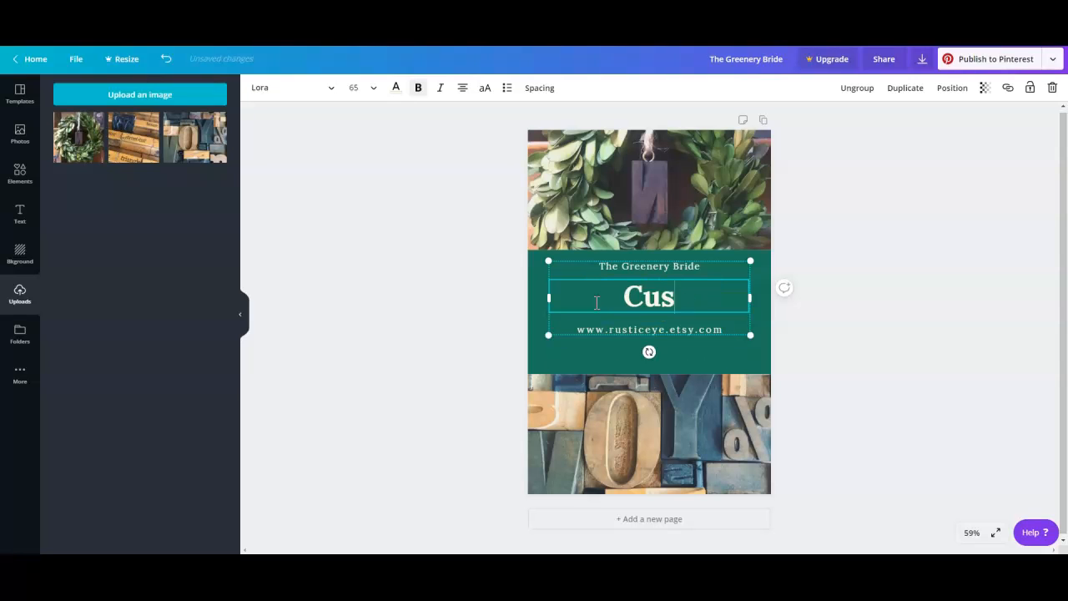
key(BackSpace)
text(rh)
key(BackSpace)
key(BackSpace)
text(hr)
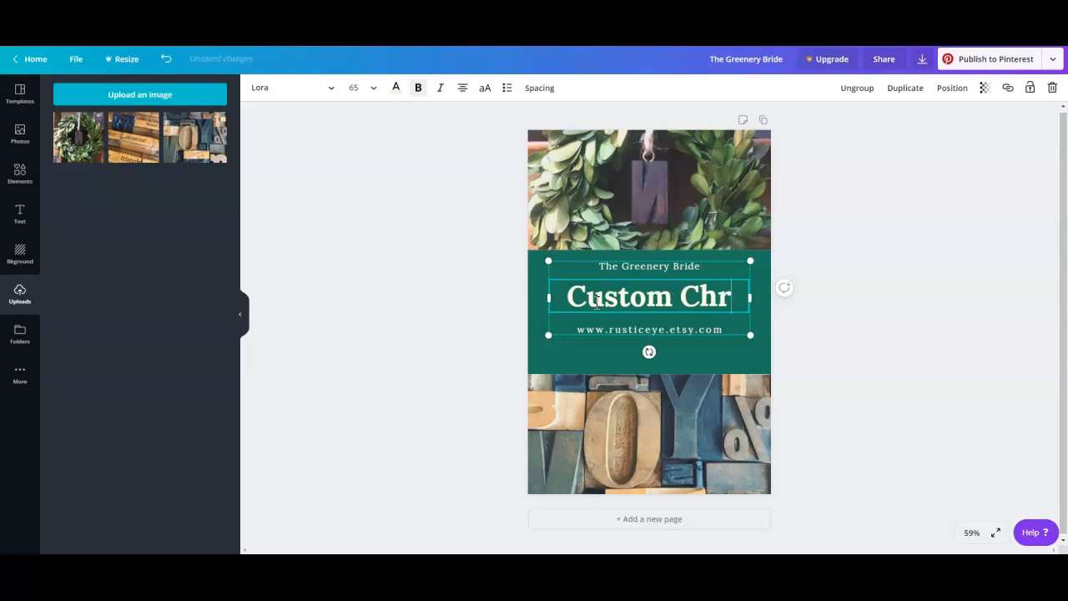
text(istmas Ornama)
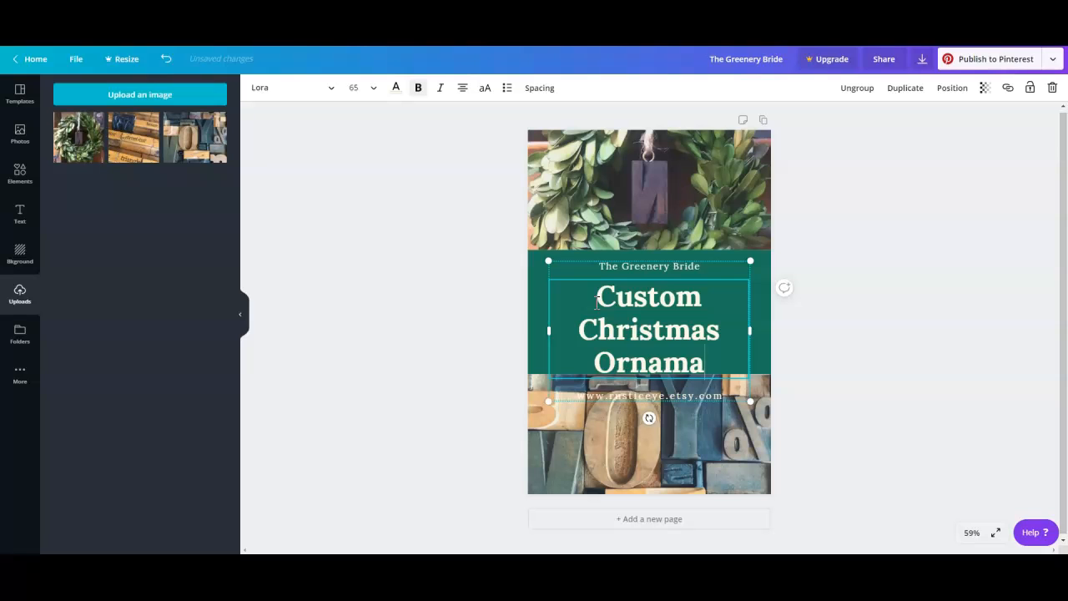
key(BackSpace)
text(ent)
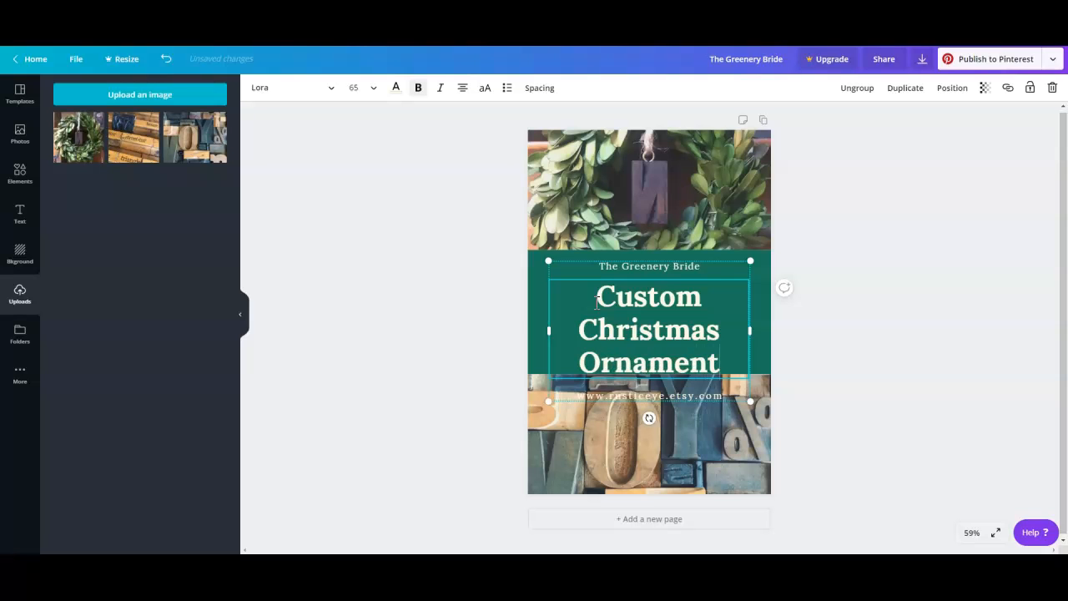
Shorten the word "Christmas" in the heading to "Xmas" so it reads "Custom Xmas Ornament".
click(650, 331)
double_click(650, 331)
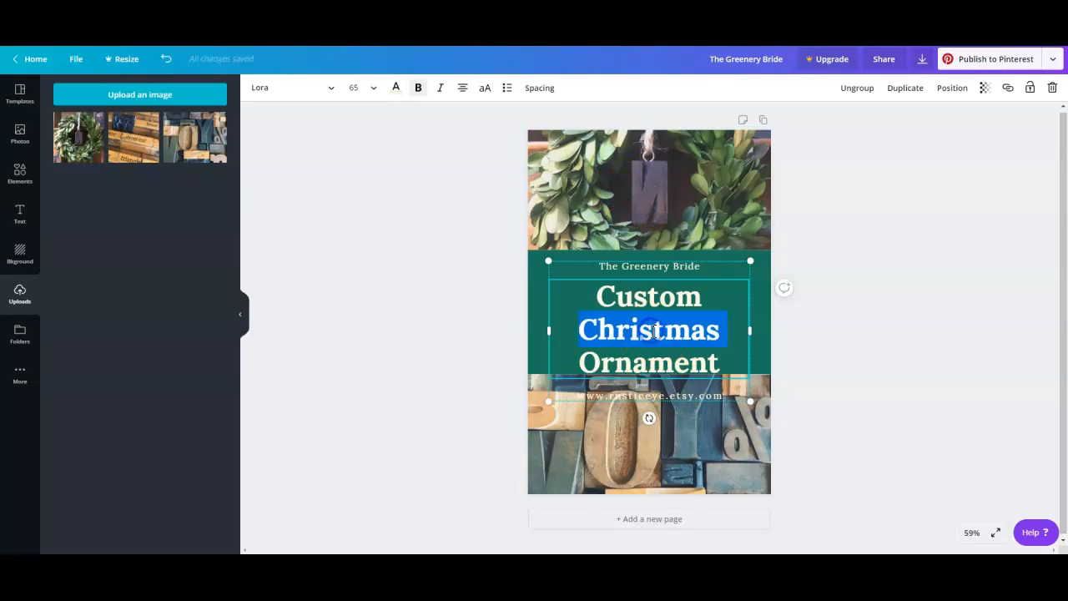
text(Xm)
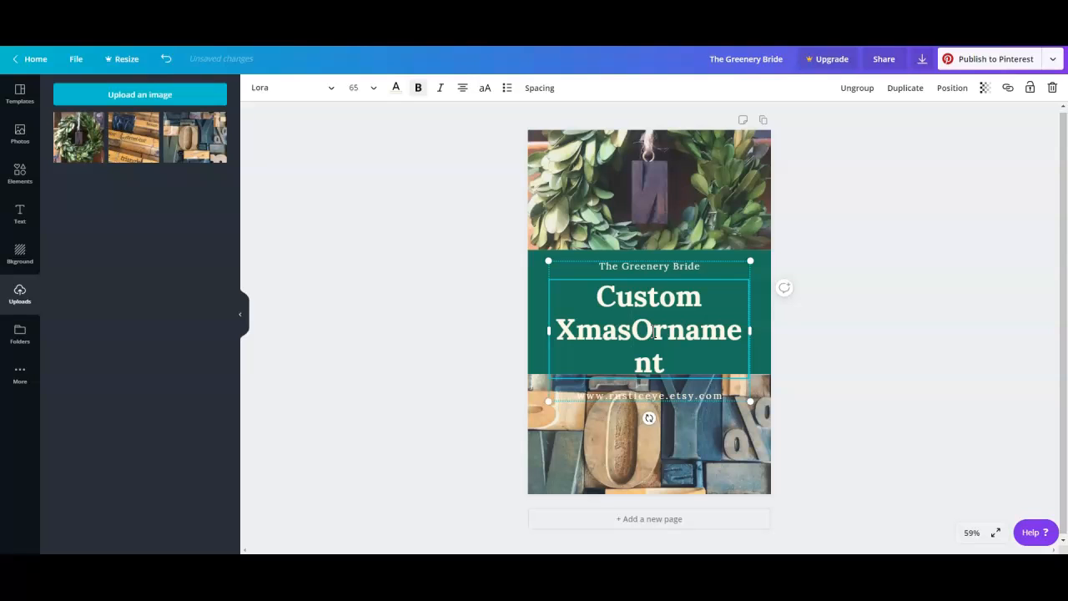
click(633, 327)
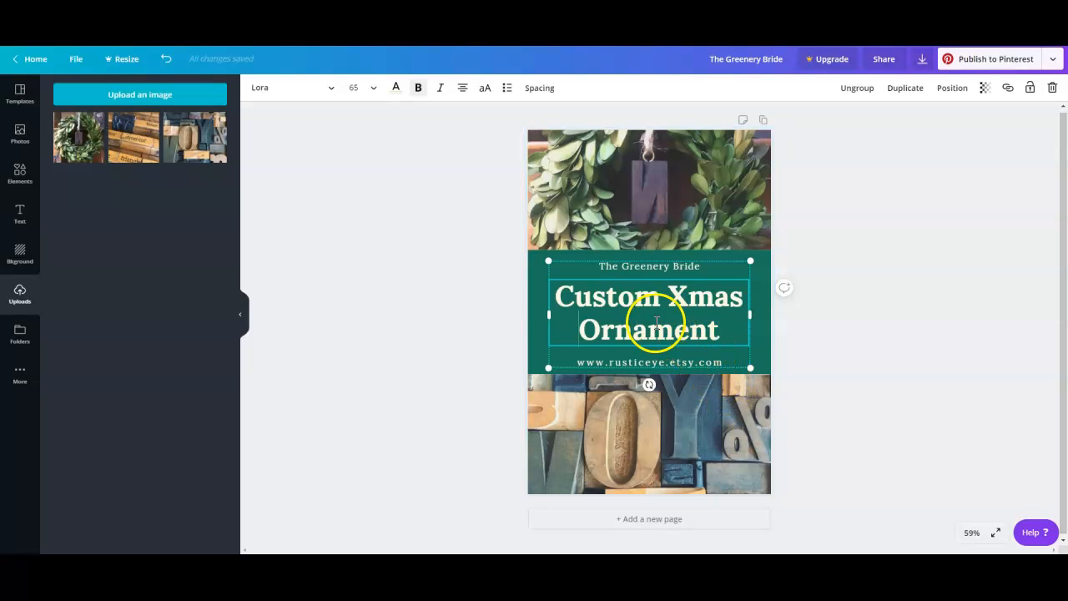
Replace the small "The Greenery Bride" line above the heading with "Vintage Letterpress".
click(634, 265)
double_click(635, 265)
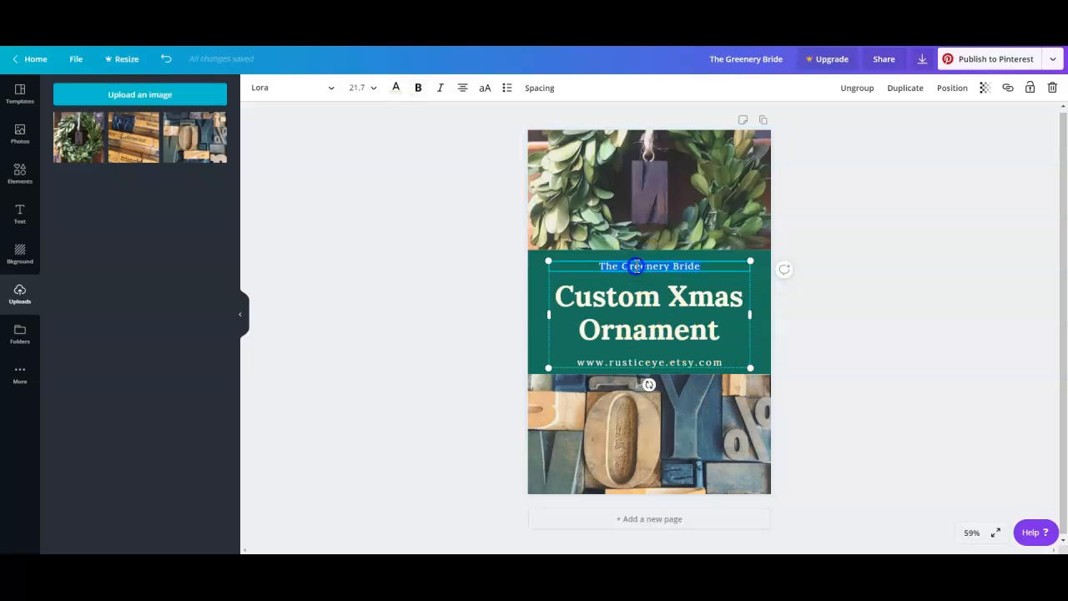
text(Vin)
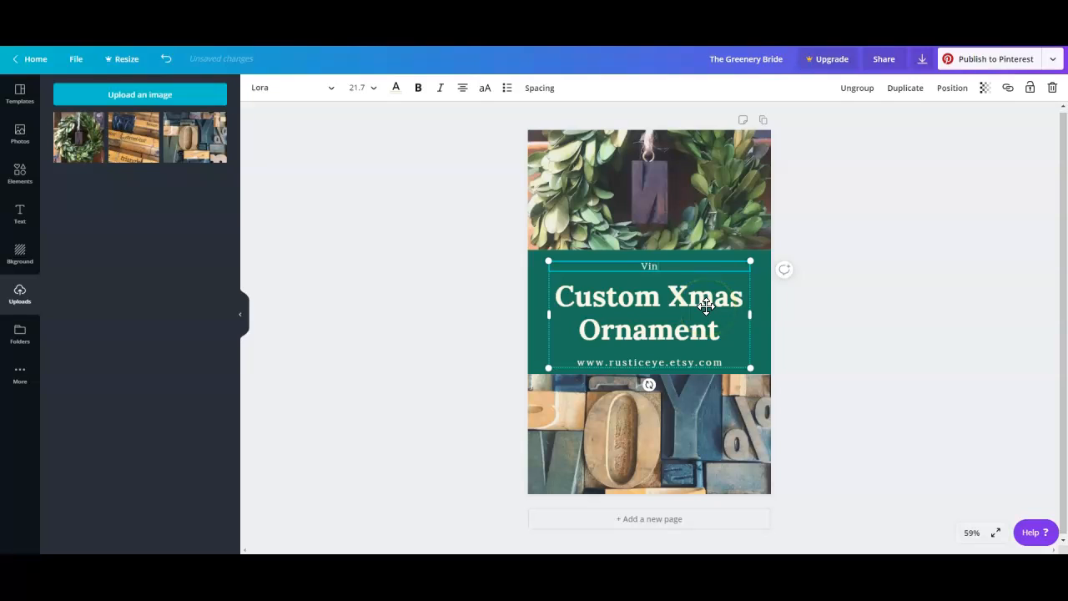
text(tage Letterpress)
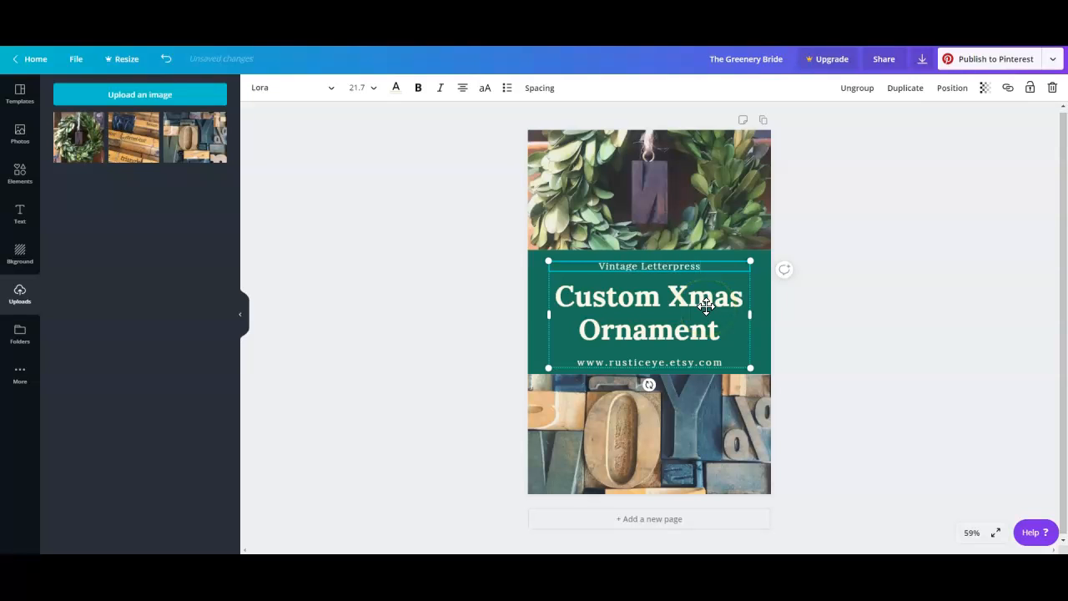
click(768, 345)
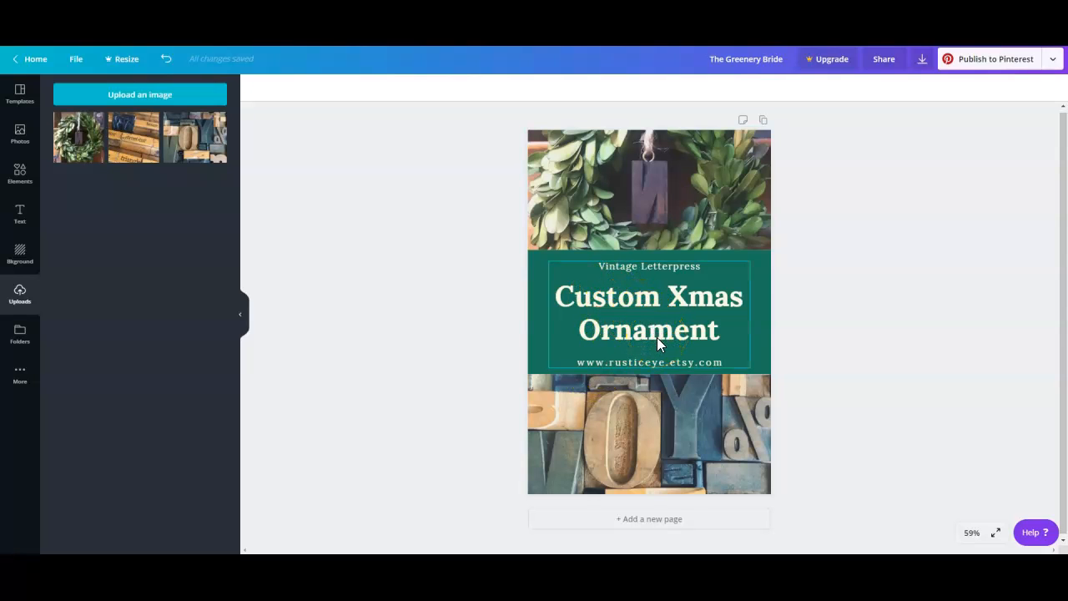
click(649, 381)
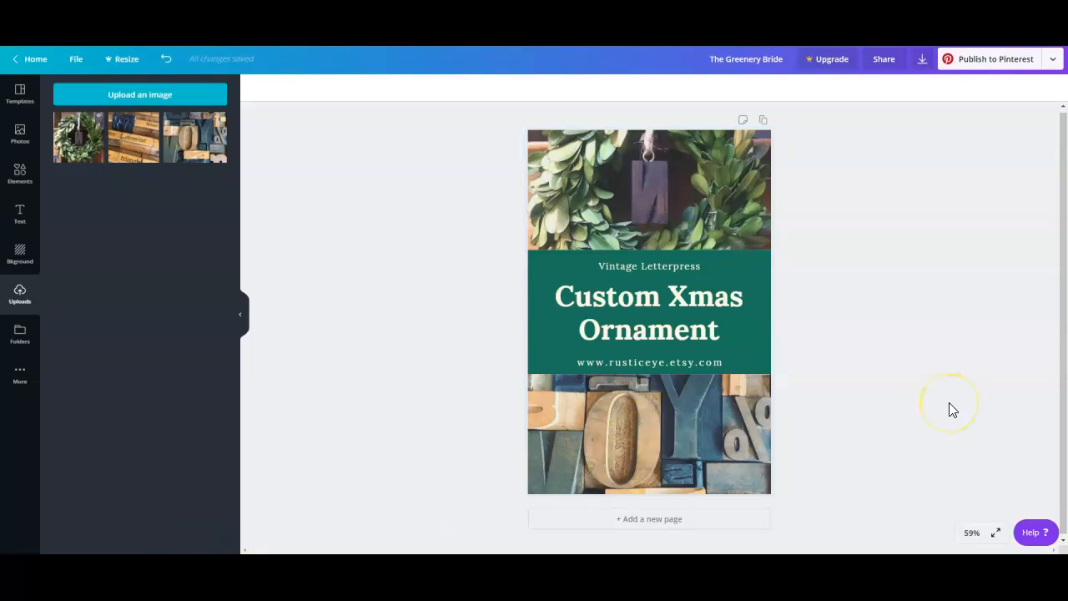
Change the color of the "Custom Xmas Ornament" heading to the red brand color.
click(621, 302)
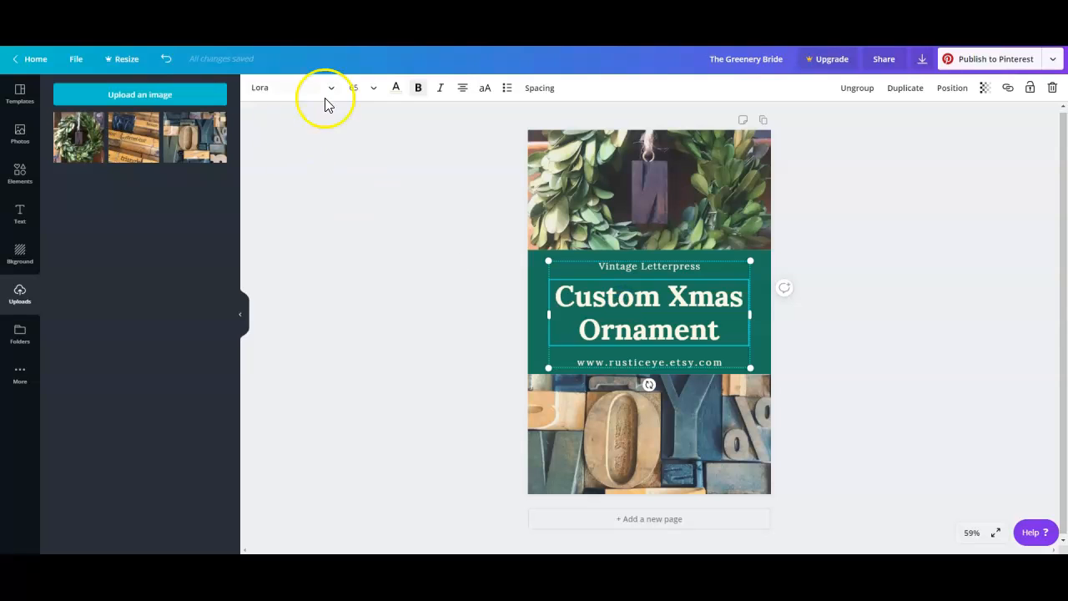
click(395, 87)
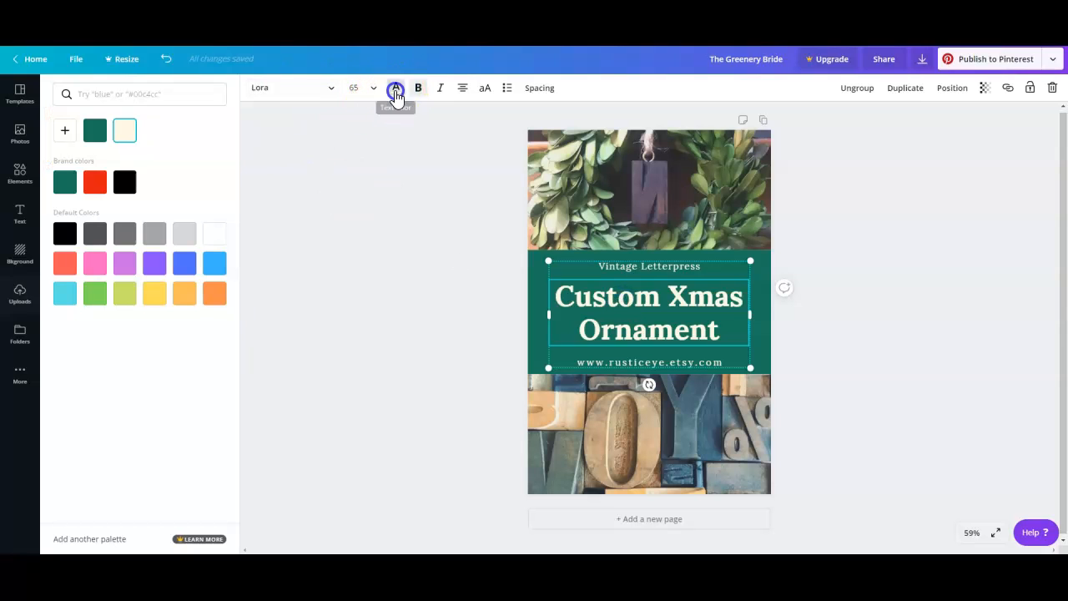
click(95, 185)
click(477, 228)
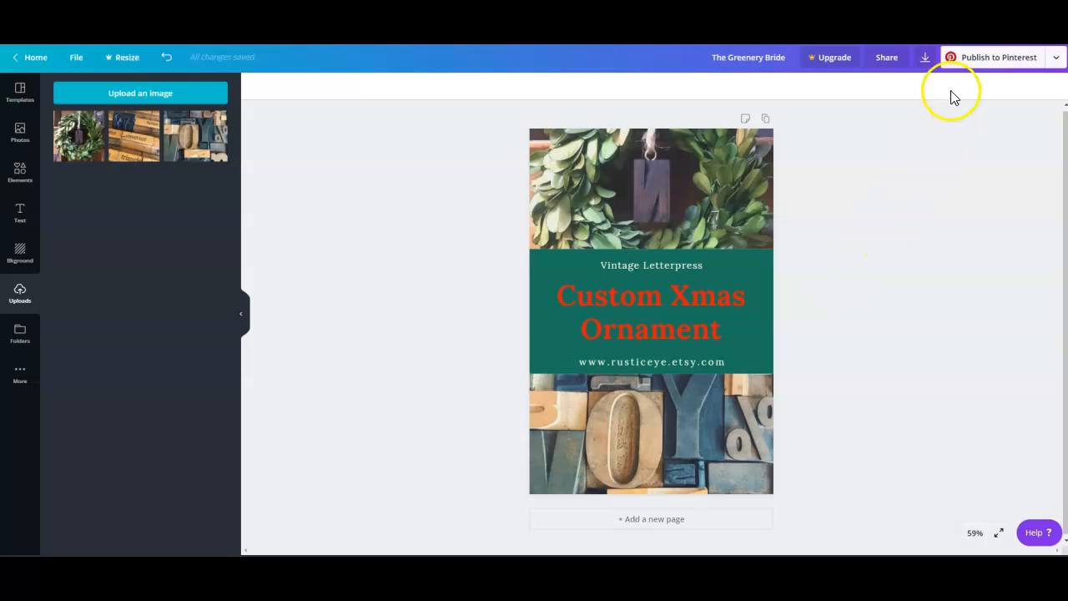
Download the finished graphic as a PNG and dismiss the Canva Pro trial offer.
click(925, 60)
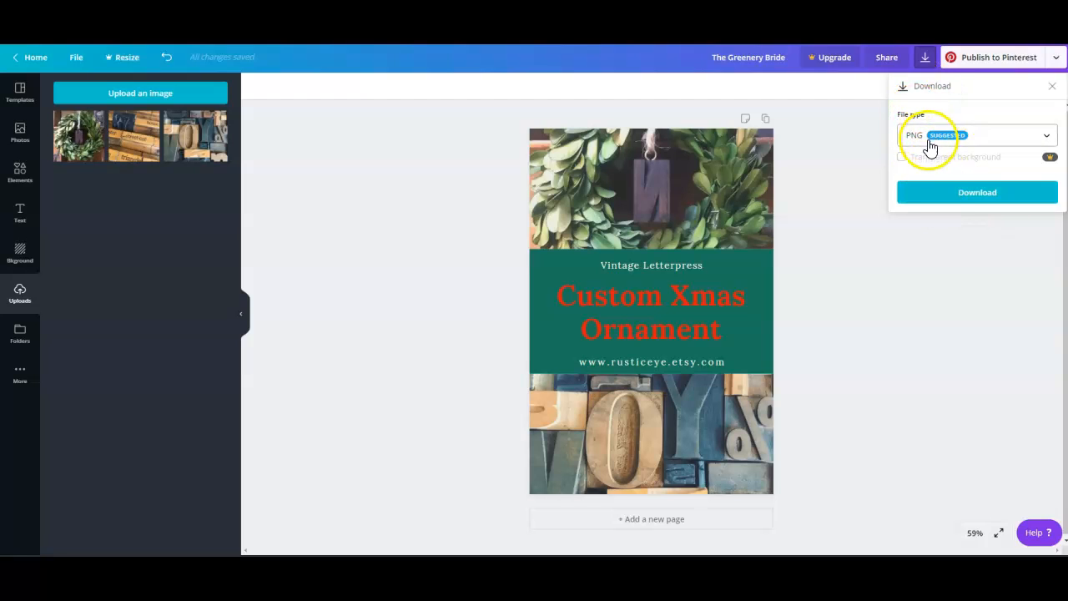
click(951, 195)
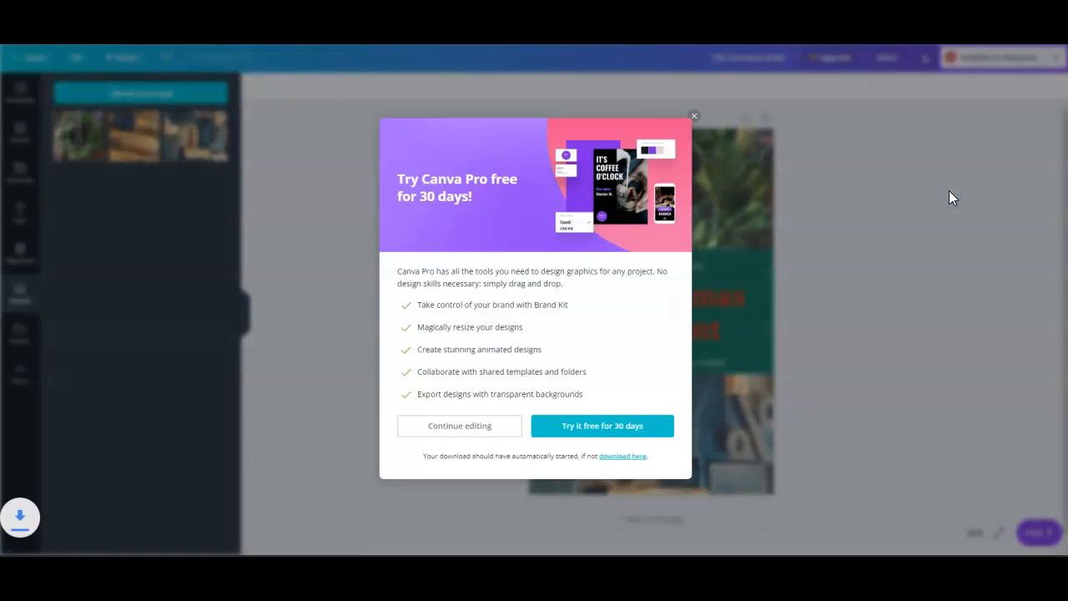
click(694, 115)
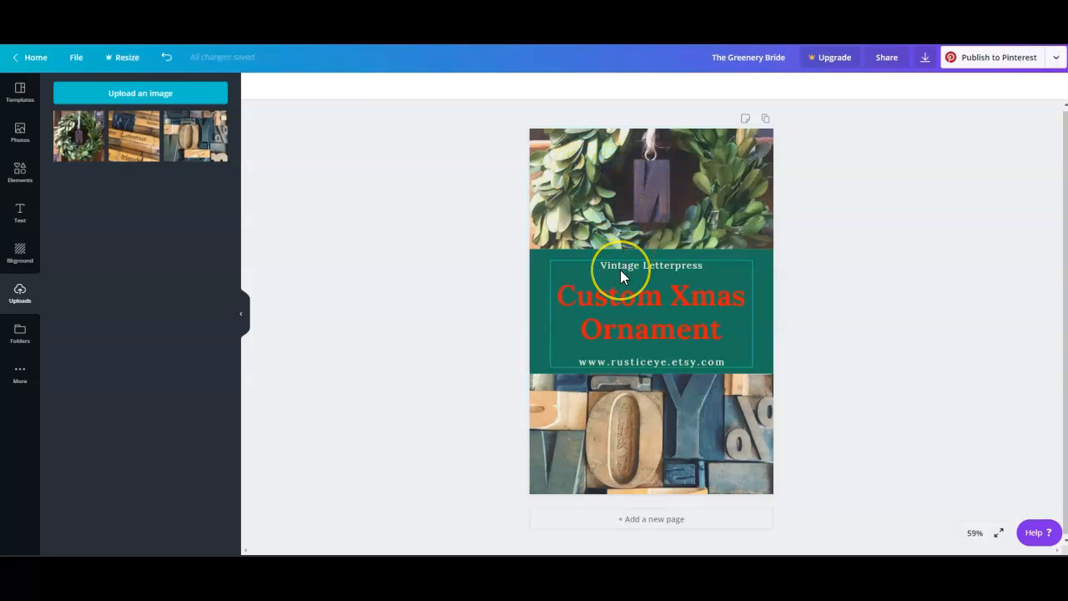
click(675, 222)
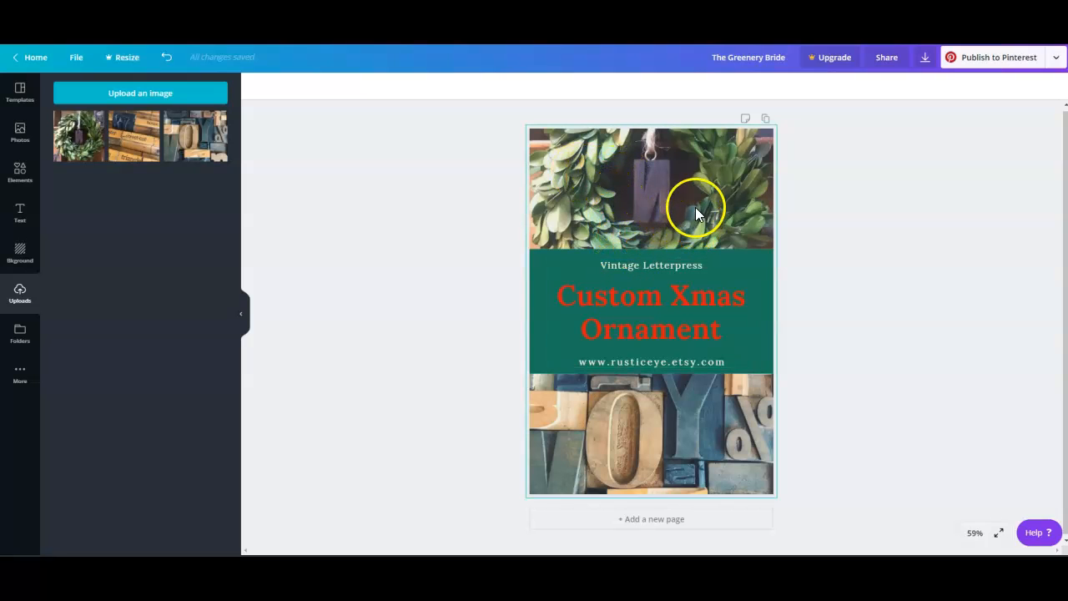